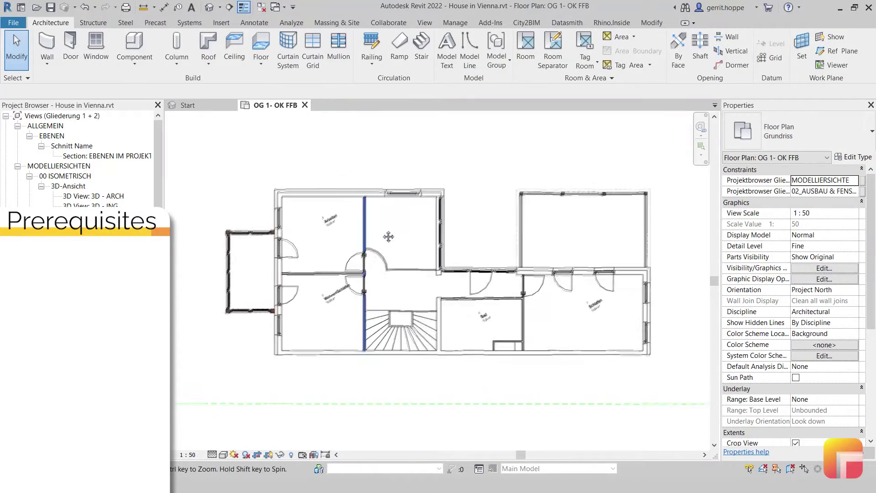
# Step: Zoom and pan the OG 1- OK FFB floor plan to show more of the upper floor
pyautogui.scroll(3, 338, 247)
pyautogui.moveTo(535, 257); pyautogui.dragTo(311, 258, button='middle')
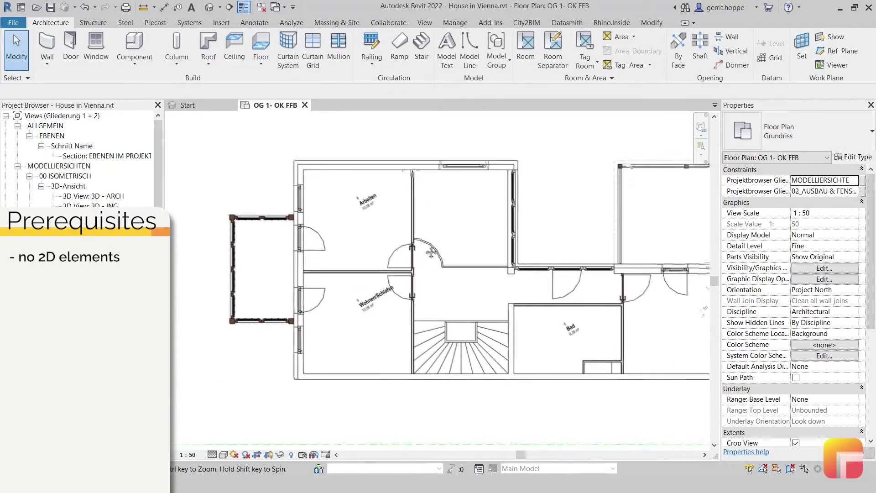
pyautogui.click(304, 106)
pyautogui.scroll(3, 428, 318)
pyautogui.scroll(3, 427, 318)
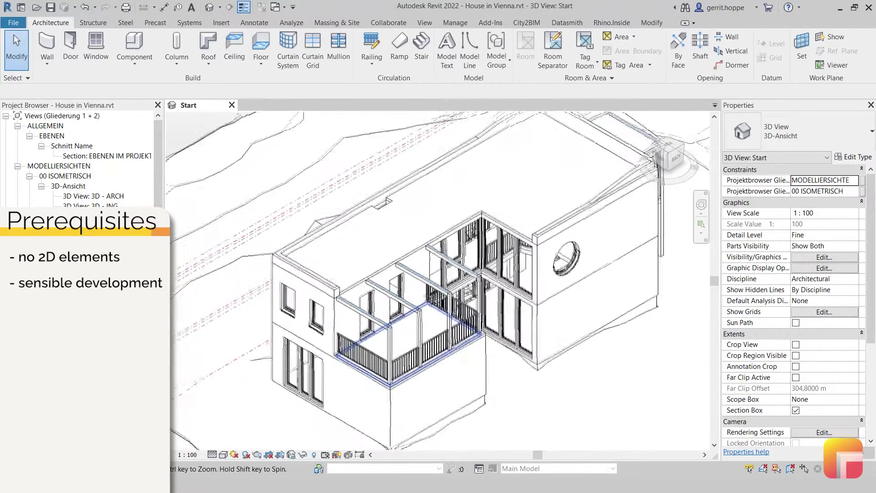
pyautogui.keyDown('shift'); pyautogui.moveTo(428, 318); pyautogui.dragTo(486, 312, button='middle'); pyautogui.keyUp('shift')
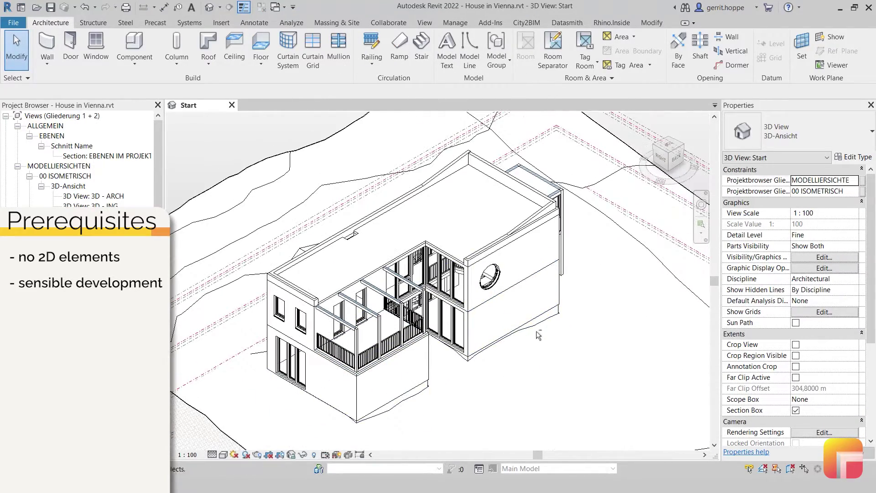
pyautogui.moveTo(539, 335)
pyautogui.keyDown('shift'); pyautogui.mouseDown(button='middle')
pyautogui.moveTo(487, 300)
pyautogui.moveTo(428, 320)
pyautogui.moveTo(450, 330)
pyautogui.mouseUp(button='middle'); pyautogui.keyUp('shift')
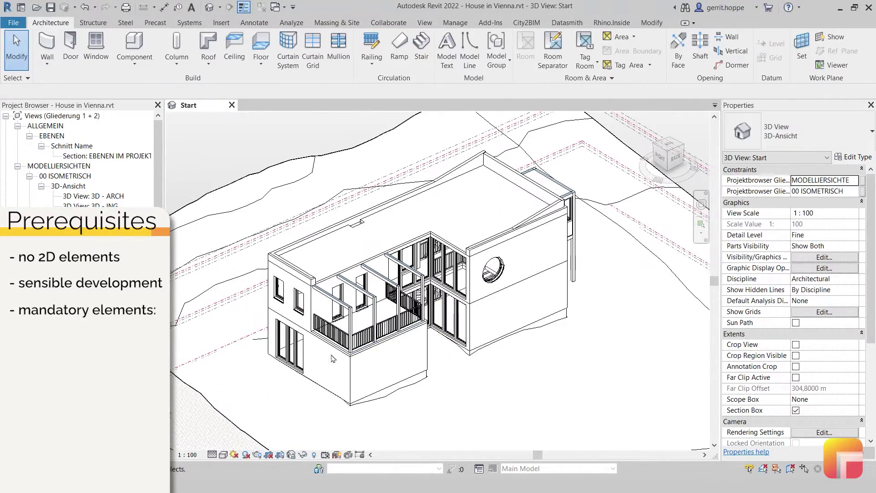
pyautogui.click(361, 359)
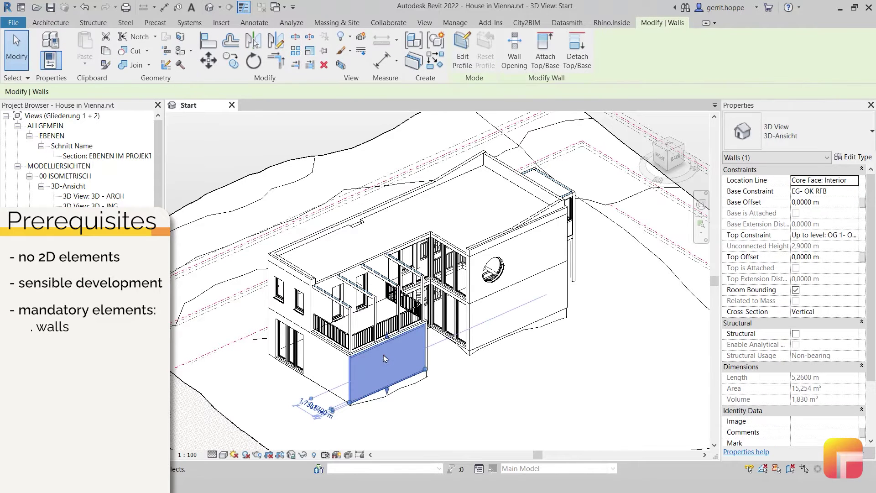
pyautogui.scroll(3, 391, 343)
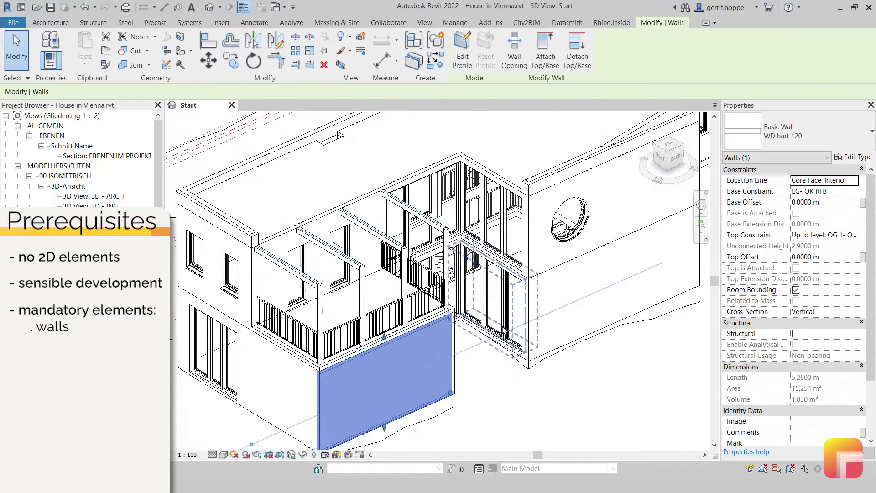
pyautogui.click(321, 320)
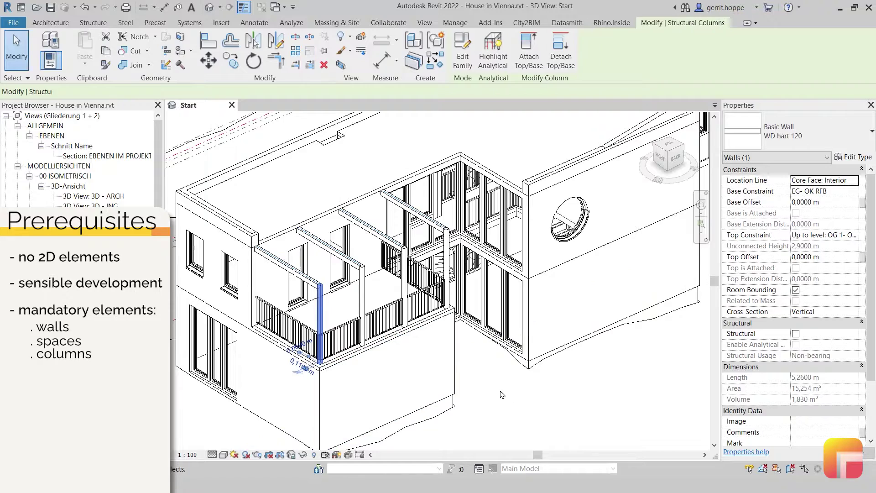
pyautogui.moveTo(482, 374)
pyautogui.keyDown('shift'); pyautogui.mouseDown(button='middle')
pyautogui.moveTo(475, 349)
pyautogui.moveTo(582, 361)
pyautogui.mouseUp(button='middle'); pyautogui.keyUp('shift')
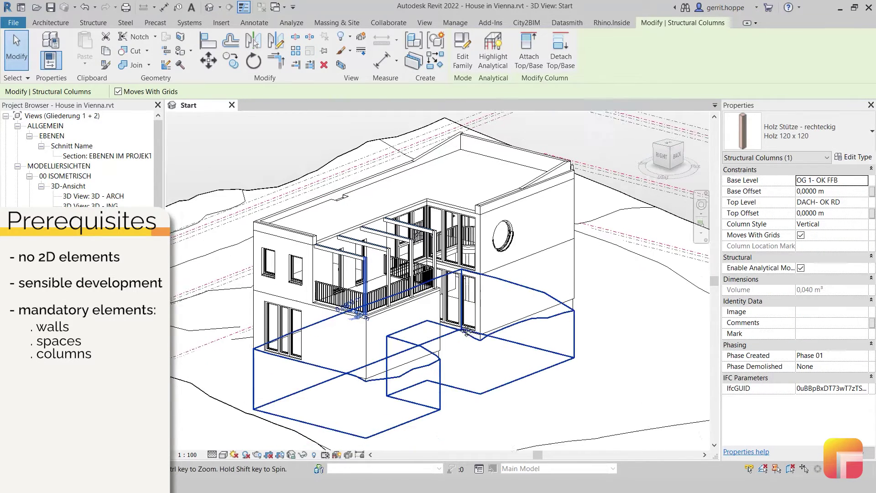
# Step: Check the constraint levels of the upper right and left walls and the roof slab
pyautogui.click(582, 361)
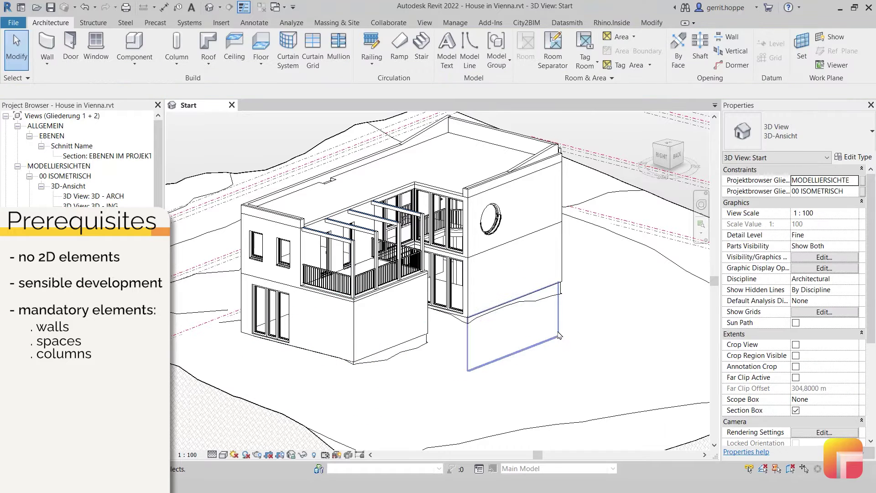
pyautogui.keyDown('shift'); pyautogui.moveTo(557, 355); pyautogui.dragTo(560, 349, button='middle'); pyautogui.keyUp('shift')
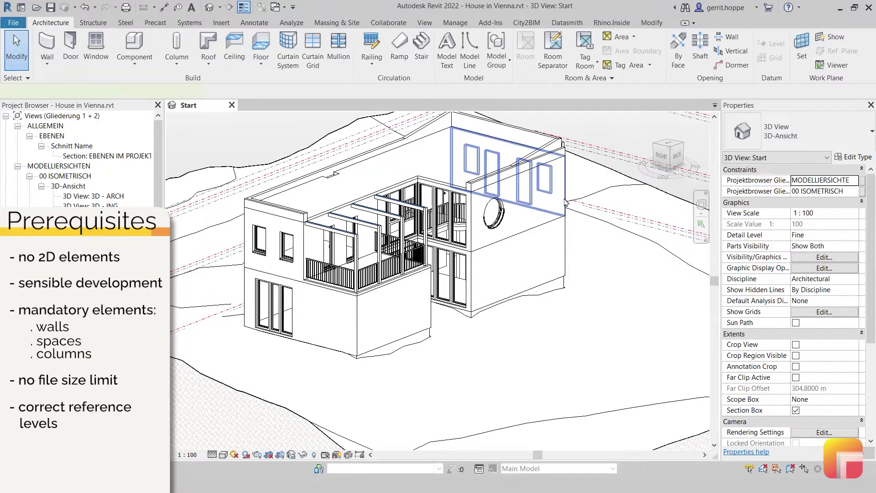
pyautogui.click(566, 202)
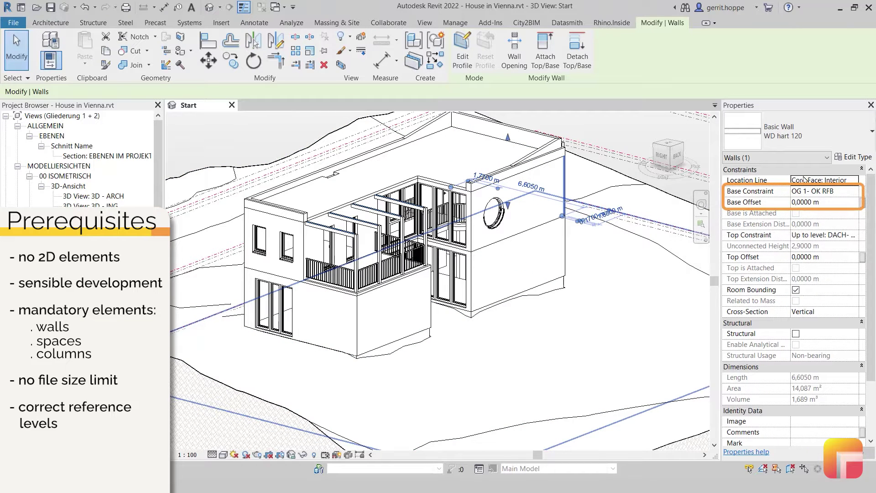
pyautogui.click(301, 245)
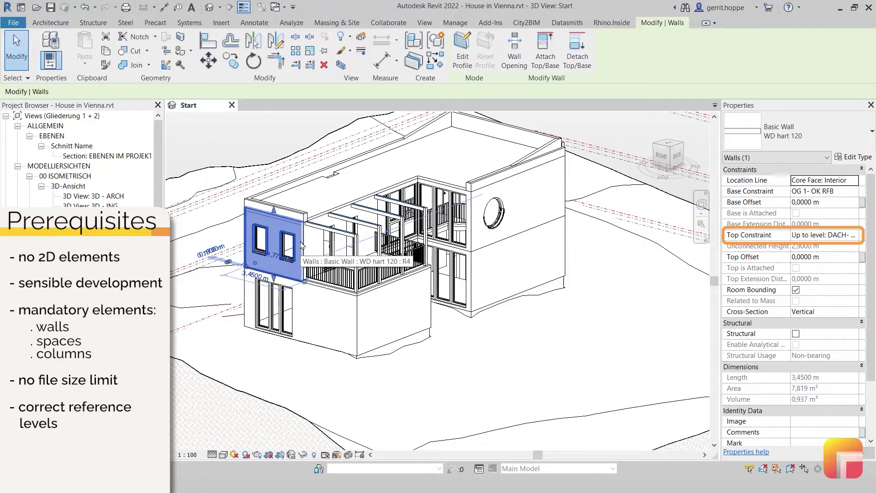
pyautogui.click(434, 179)
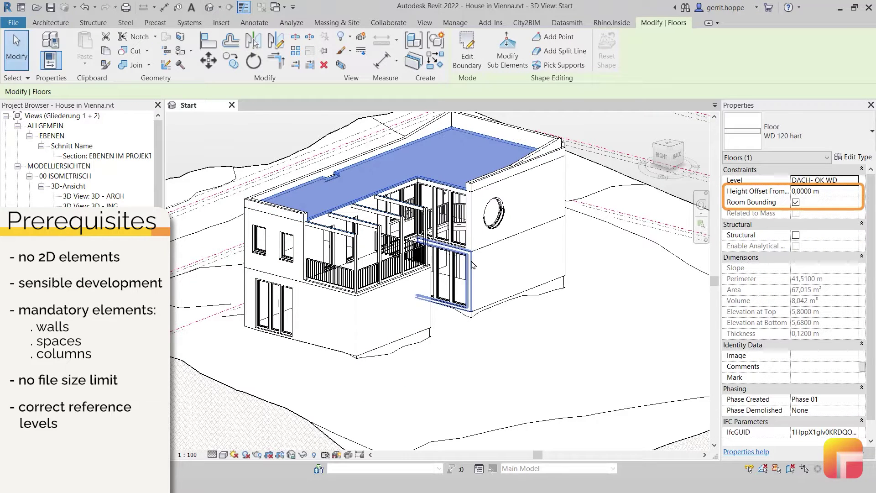
pyautogui.press('Escape')
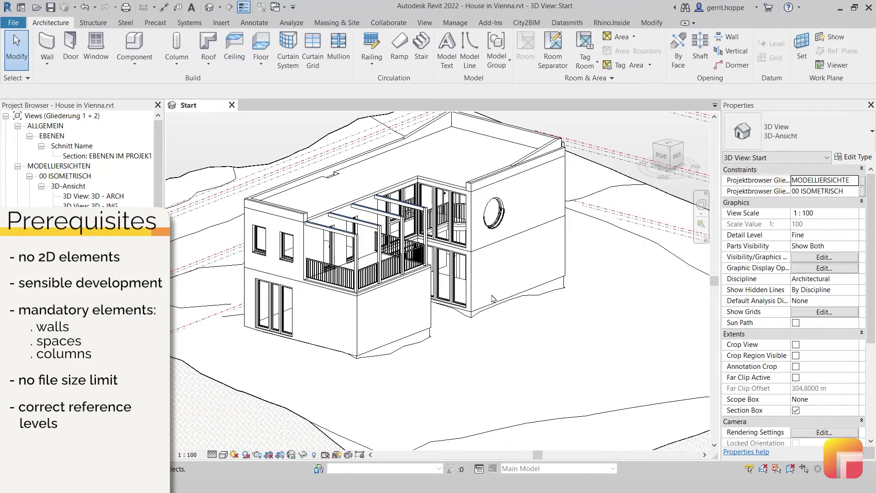
# Step: Orbit and zoom around the house and site to view it from several sides
pyautogui.keyDown('shift'); pyautogui.moveTo(492, 299); pyautogui.dragTo(501, 348, button='middle'); pyautogui.keyUp('shift')
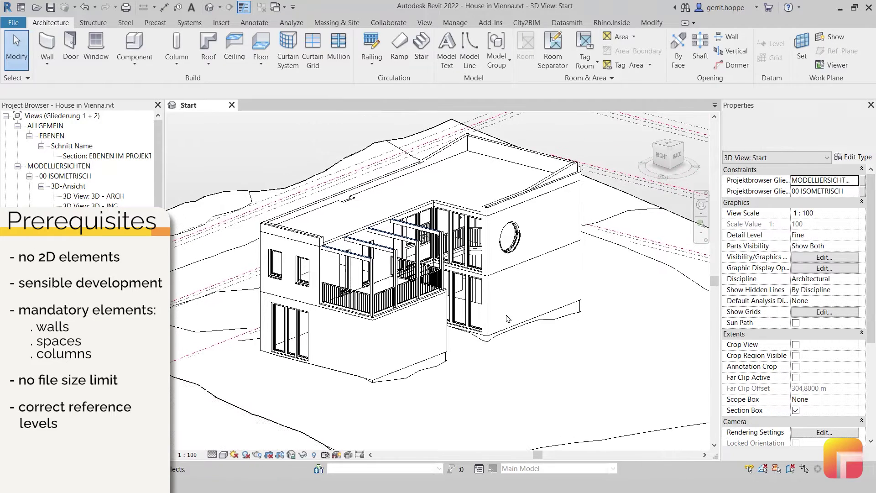
pyautogui.scroll(-5, 494, 345)
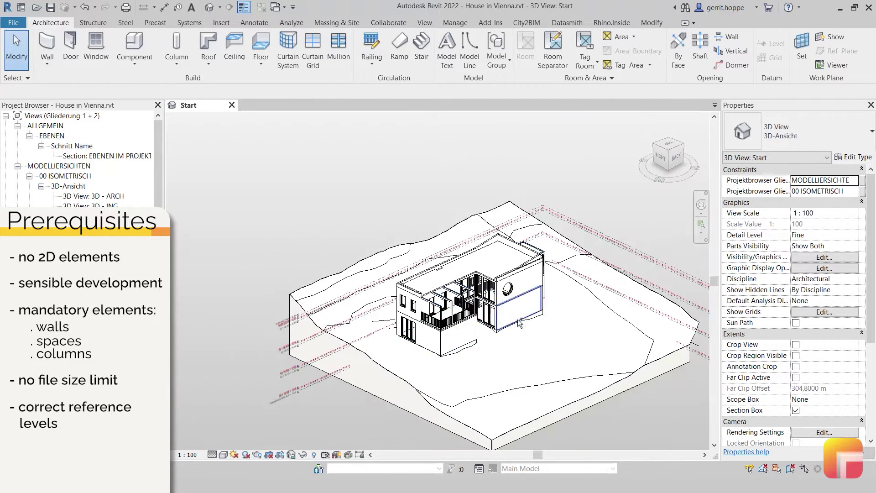
pyautogui.keyDown('shift'); pyautogui.moveTo(495, 345); pyautogui.dragTo(378, 316, button='middle'); pyautogui.keyUp('shift')
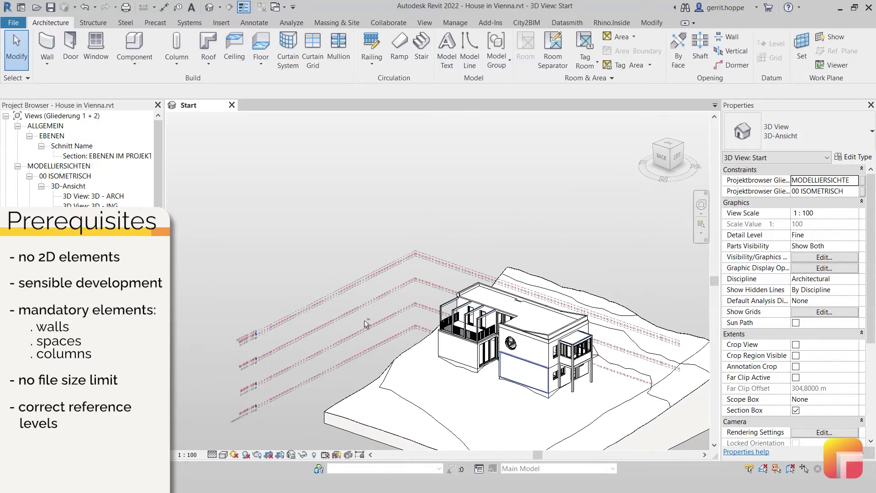
pyautogui.scroll(2, 491, 322)
pyautogui.scroll(1, 490, 322)
pyautogui.scroll(1, 490, 322)
pyautogui.scroll(2, 490, 322)
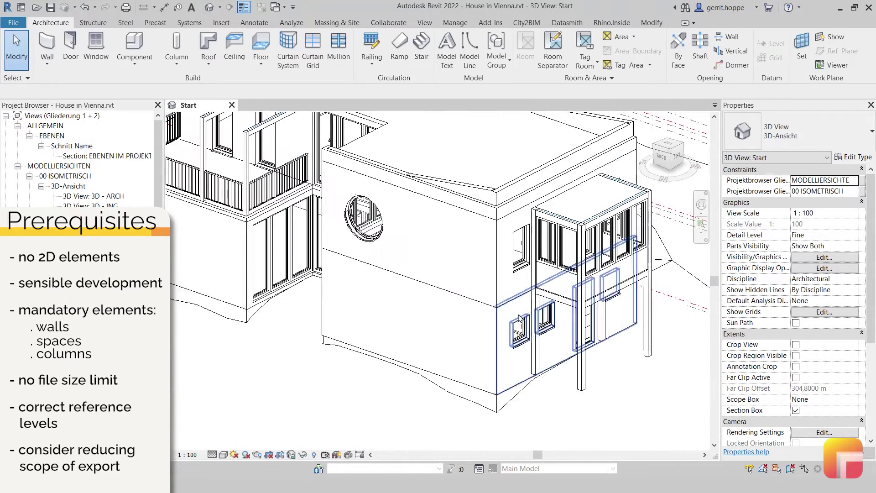
pyautogui.keyDown('shift'); pyautogui.moveTo(490, 322); pyautogui.dragTo(491, 299, button='middle'); pyautogui.keyUp('shift')
pyautogui.scroll(-2, 492, 299)
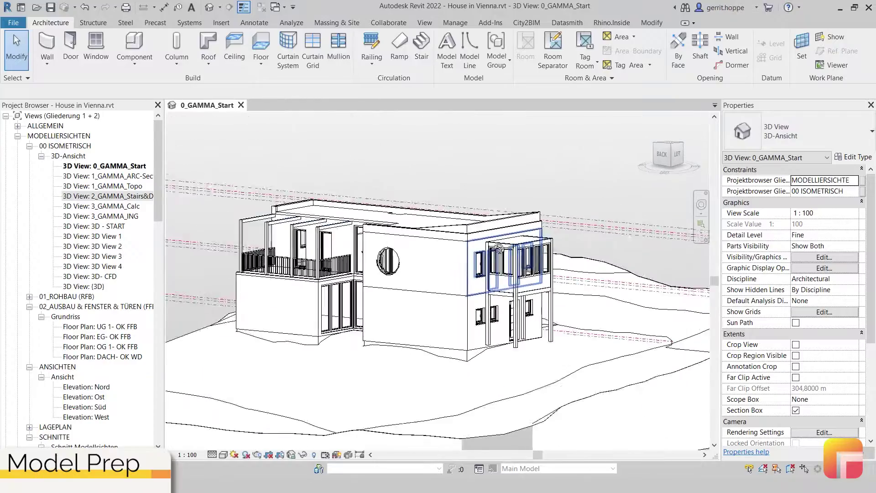
# Step: Orbit over the roof and terrace, then view 1_GAMMA_ARC-Section and 1_GAMMA_Topo
pyautogui.keyDown('shift'); pyautogui.moveTo(499, 248); pyautogui.dragTo(452, 239, button='middle'); pyautogui.keyUp('shift')
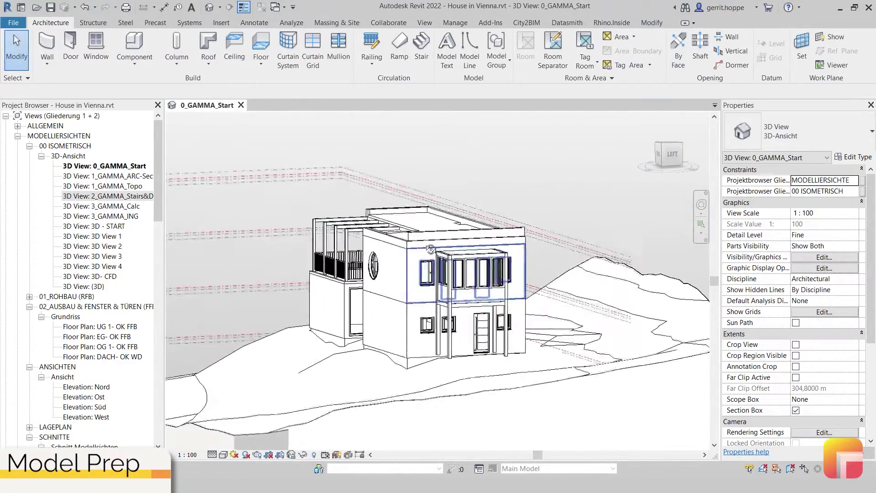
pyautogui.keyDown('shift'); pyautogui.moveTo(452, 240); pyautogui.dragTo(452, 274, button='middle'); pyautogui.keyUp('shift')
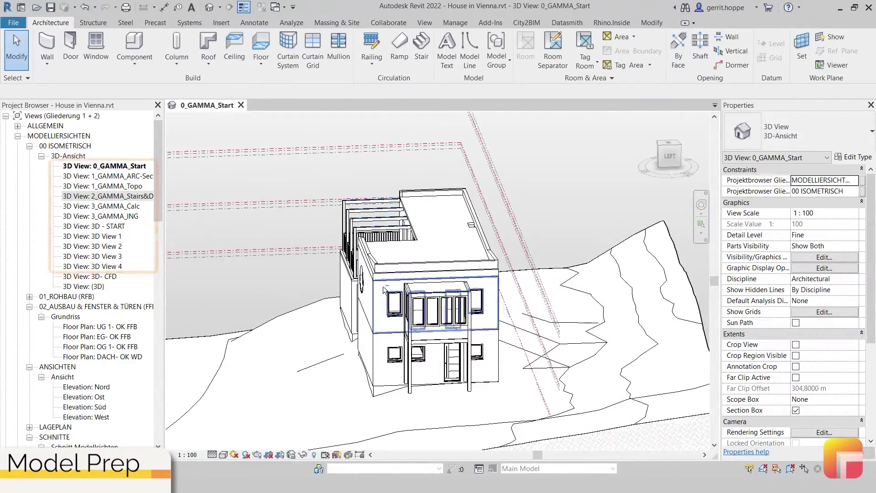
pyautogui.keyDown('shift'); pyautogui.moveTo(383, 292); pyautogui.dragTo(377, 270, button='middle'); pyautogui.keyUp('shift')
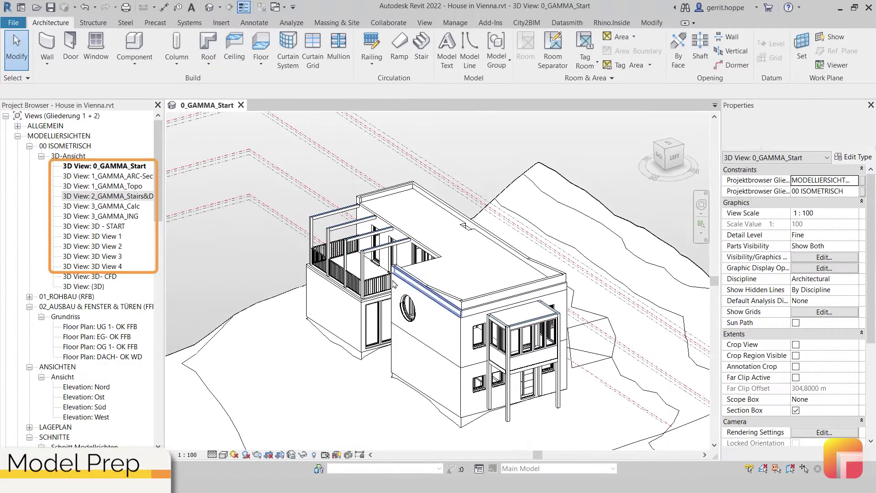
pyautogui.doubleClick(130, 177)
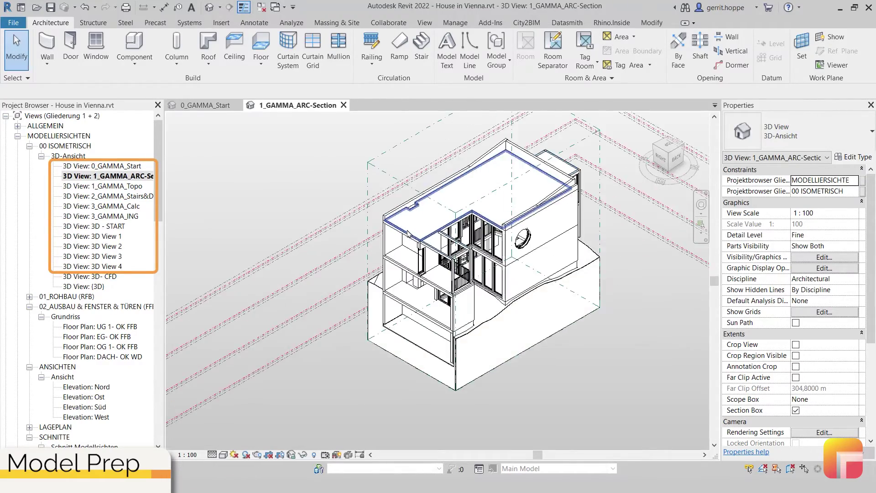
pyautogui.keyDown('shift'); pyautogui.moveTo(408, 234); pyautogui.dragTo(460, 236, button='middle'); pyautogui.keyUp('shift')
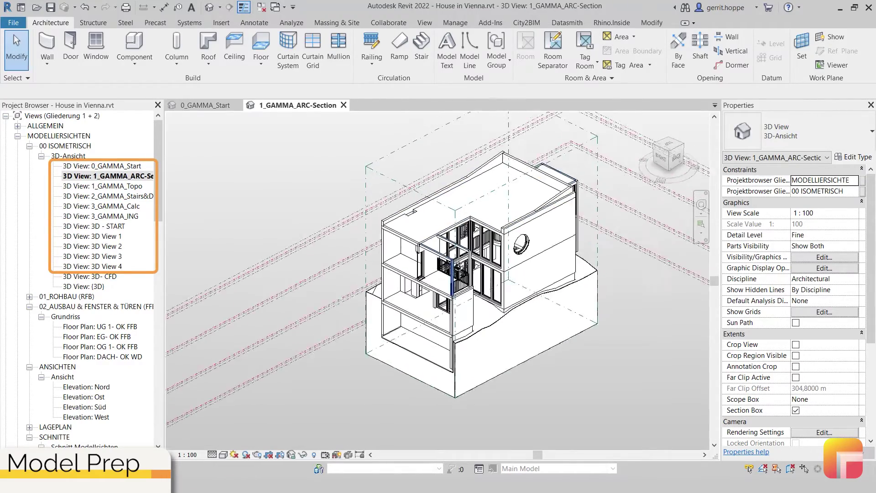
pyautogui.doubleClick(135, 187)
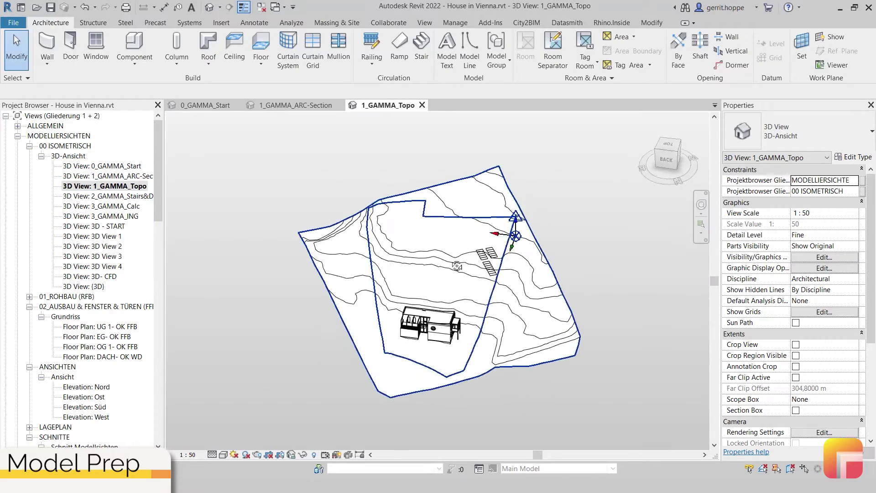
# Step: Look over the 2_GAMMA_Stairs&Doors and 3_GAMMA_Calc views from low angles
pyautogui.doubleClick(144, 201)
pyautogui.scroll(5, 492, 268)
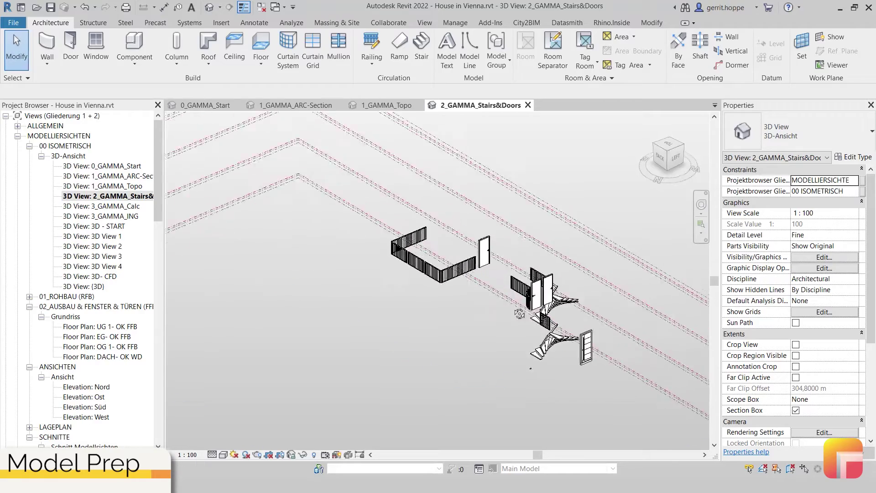
pyautogui.keyDown('shift'); pyautogui.moveTo(492, 268); pyautogui.dragTo(533, 259, button='middle'); pyautogui.keyUp('shift')
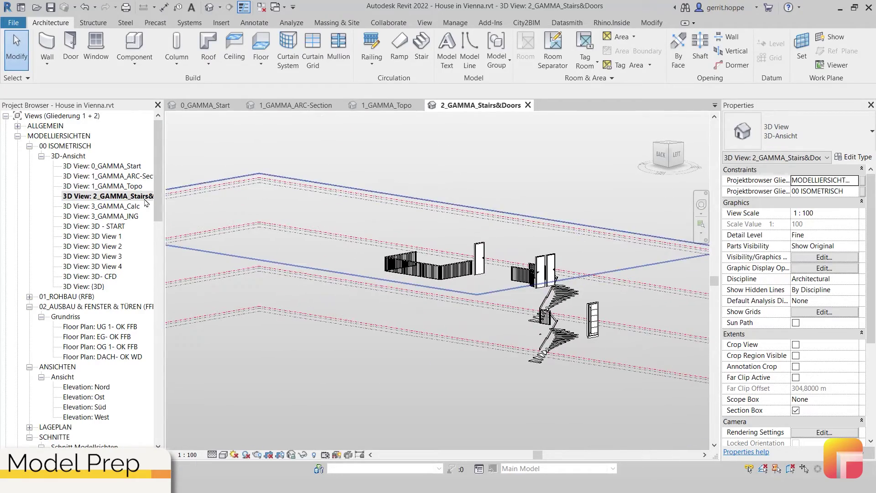
pyautogui.doubleClick(115, 207)
pyautogui.scroll(3, 449, 323)
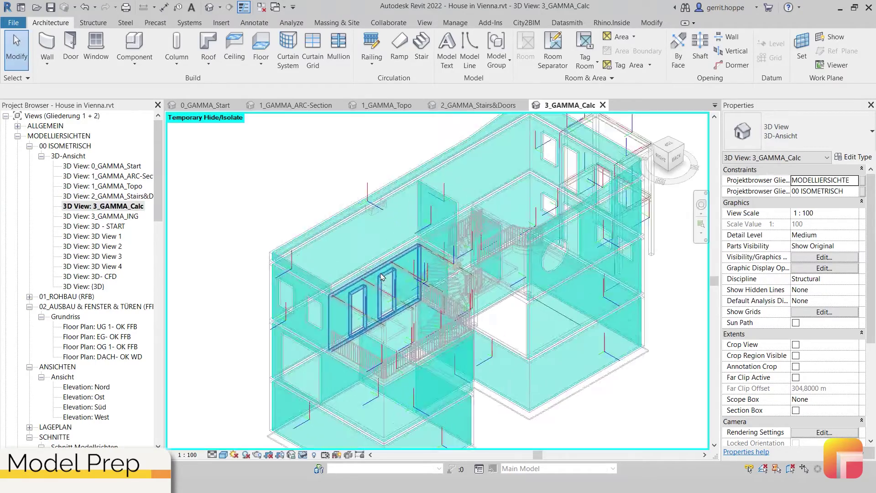
pyautogui.scroll(2, 450, 323)
pyautogui.moveTo(450, 323)
pyautogui.keyDown('shift'); pyautogui.mouseDown(button='middle')
pyautogui.moveTo(468, 234)
pyautogui.moveTo(562, 268)
pyautogui.mouseUp(button='middle'); pyautogui.keyUp('shift')
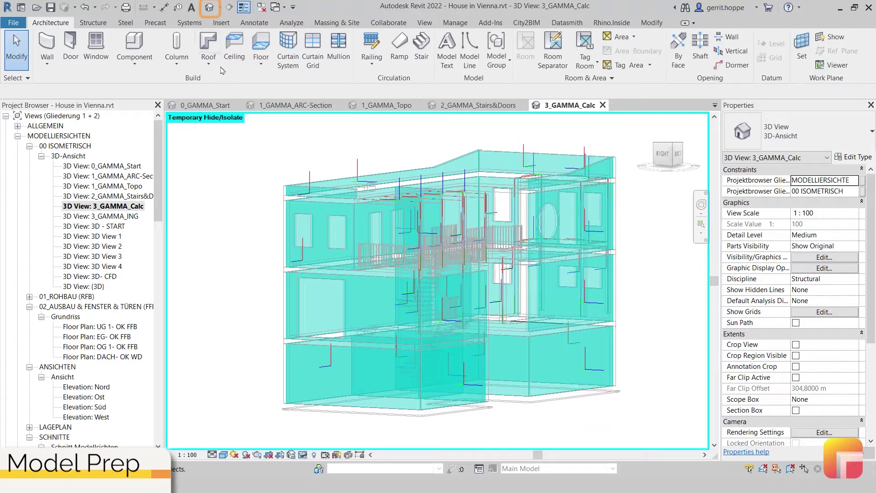
# Step: Open the default 3D view and bring the house and terrain into view
pyautogui.click(208, 7)
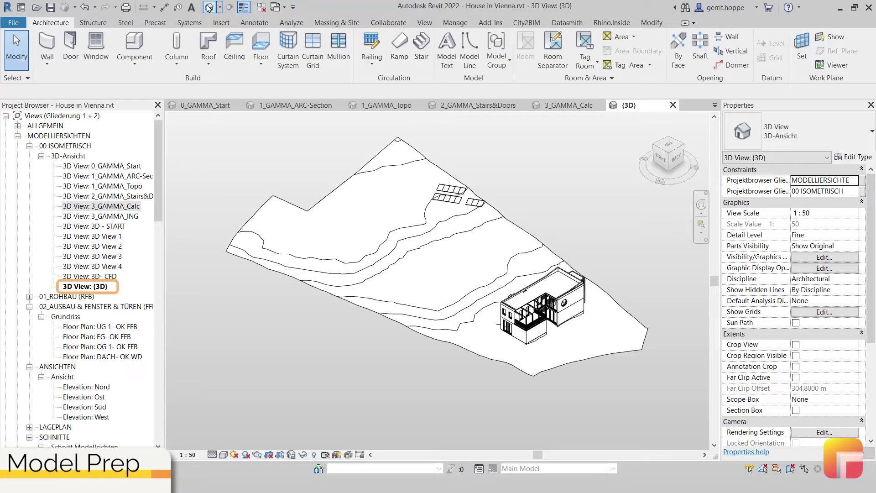
pyautogui.scroll(1, 561, 315)
pyautogui.scroll(2, 547, 308)
pyautogui.scroll(1, 525, 301)
pyautogui.scroll(1, 503, 292)
pyautogui.moveTo(503, 292); pyautogui.dragTo(502, 303, button='middle')
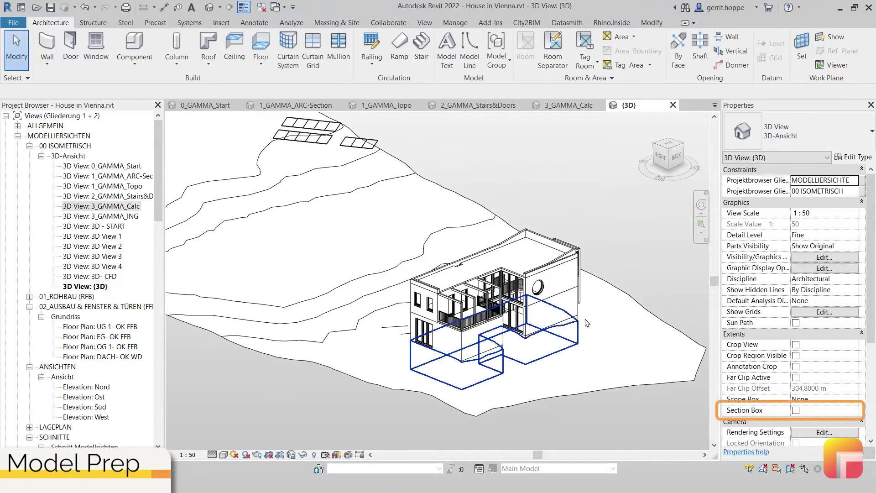
pyautogui.scroll(-2, 523, 355)
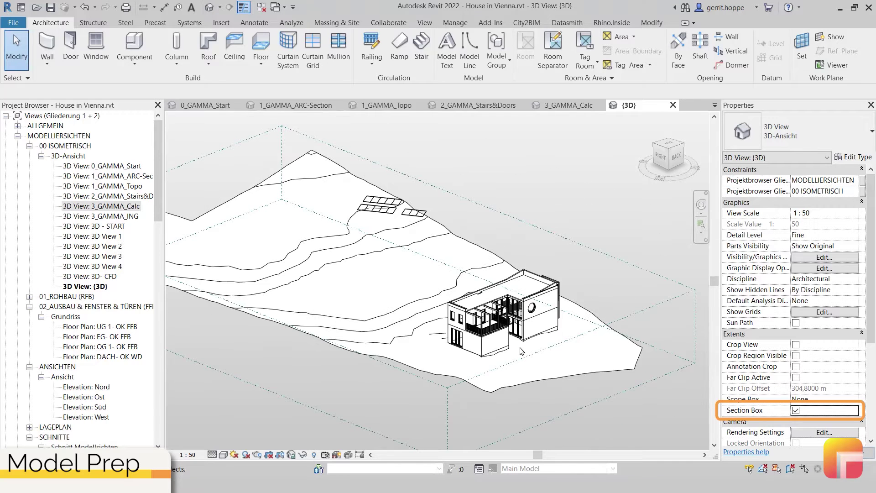
# Step: Shrink the section box from the back-left, back-right and right sides around the house
pyautogui.click(216, 153)
pyautogui.scroll(-2, 237, 224)
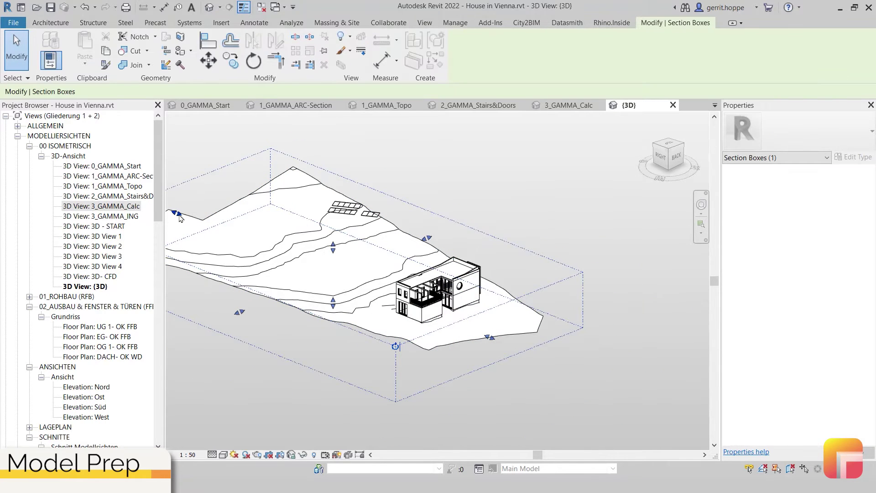
pyautogui.moveTo(363, 286); pyautogui.dragTo(358, 356)
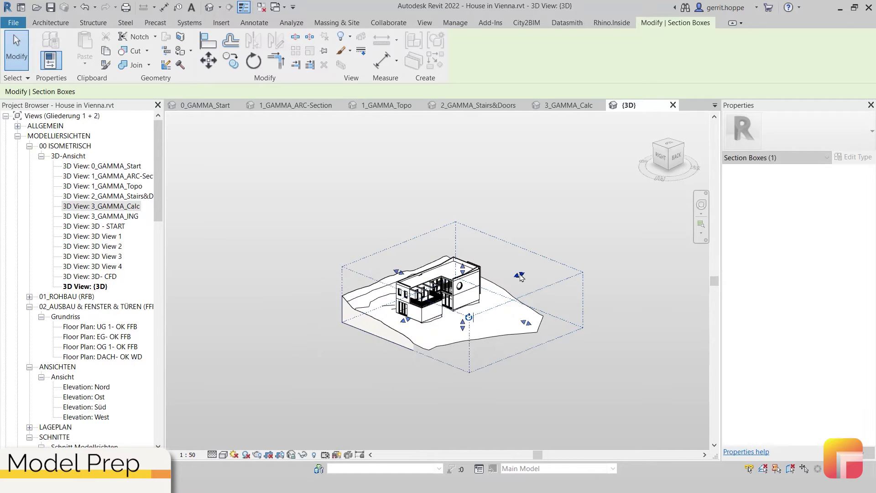
pyautogui.moveTo(520, 274); pyautogui.dragTo(495, 284)
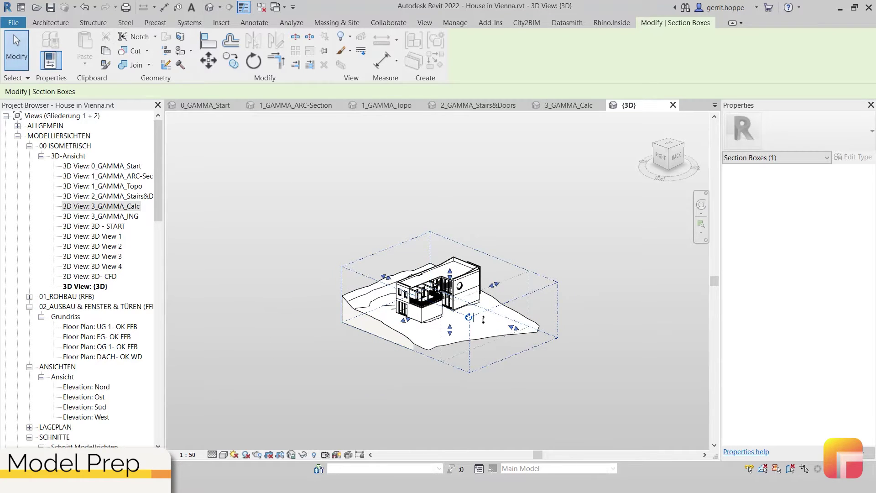
pyautogui.moveTo(483, 320); pyautogui.dragTo(456, 311)
pyautogui.click(472, 219)
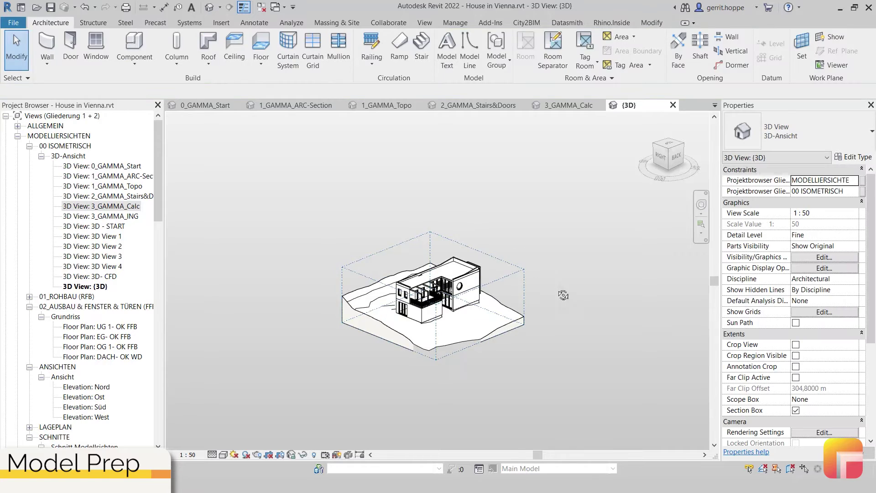
# Step: Zoom and pan the cropped house back to the centre of the view
pyautogui.scroll(5, 438, 324)
pyautogui.moveTo(456, 333)
pyautogui.mouseDown(button='middle')
pyautogui.moveTo(481, 294)
pyautogui.moveTo(481, 317)
pyautogui.mouseUp(button='middle')
pyautogui.scroll(3, 457, 326)
pyautogui.scroll(2, 456, 324)
pyautogui.click(446, 255)
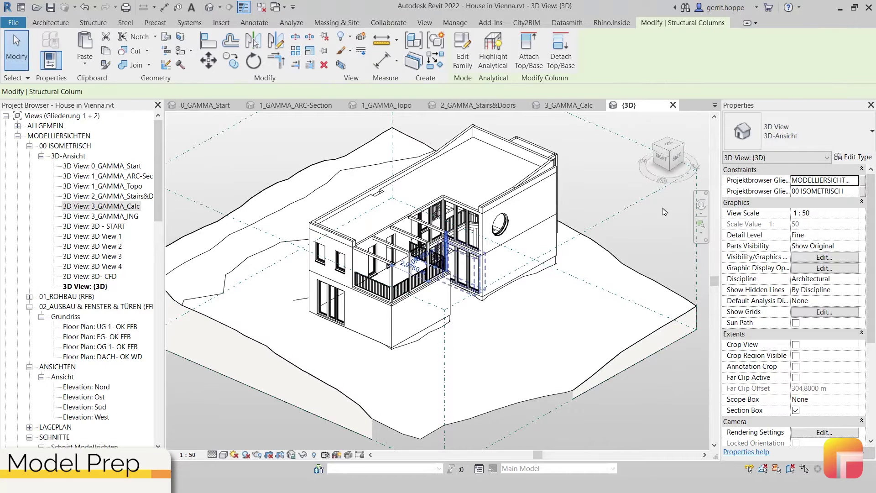
pyautogui.moveTo(447, 256); pyautogui.dragTo(421, 287, button='middle')
pyautogui.click(599, 214)
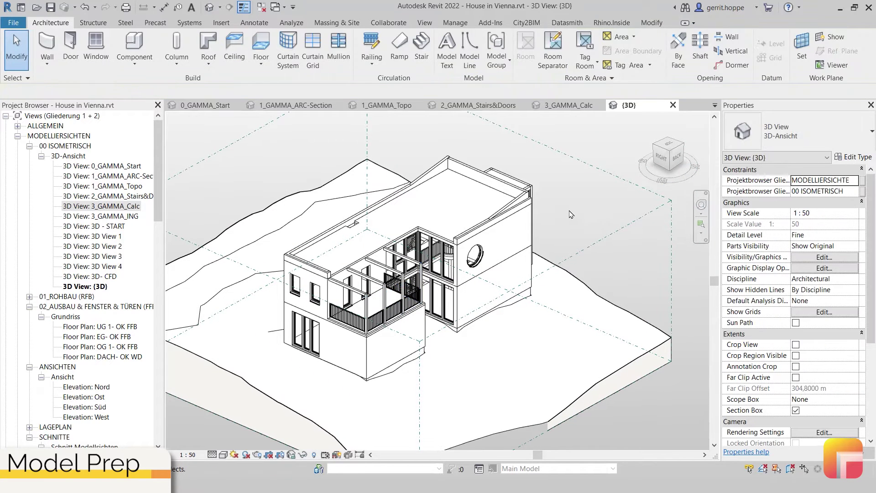
pyautogui.moveTo(594, 222); pyautogui.dragTo(588, 209, button='middle')
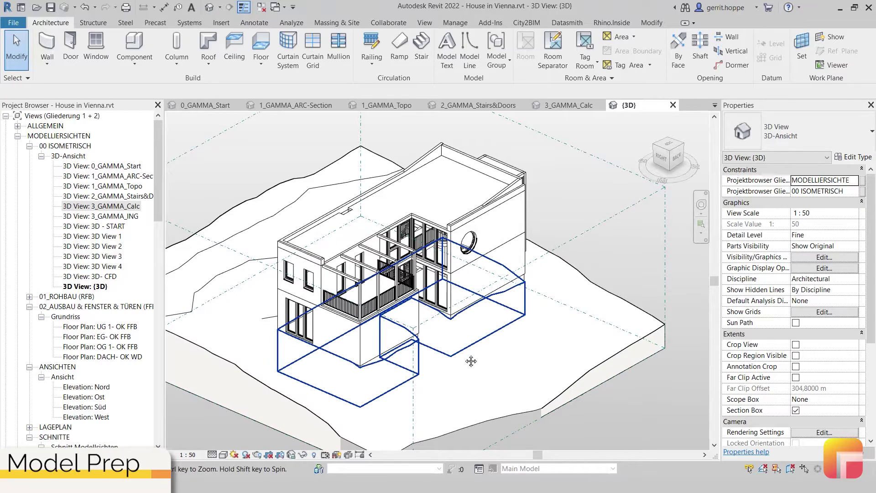
pyautogui.moveTo(471, 361); pyautogui.dragTo(485, 359, button='middle')
pyautogui.press('v')
pyautogui.press('g')
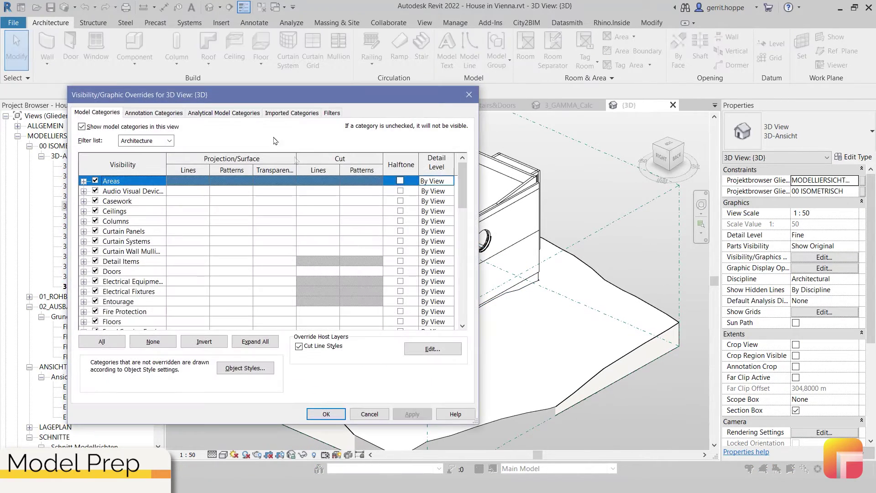
pyautogui.click(117, 333)
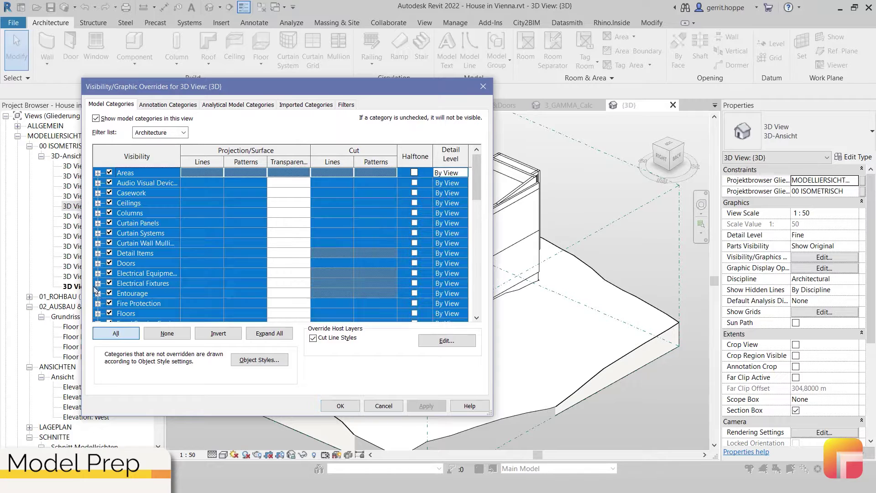
pyautogui.click(167, 333)
pyautogui.scroll(-1, 119, 293)
pyautogui.scroll(-1, 119, 293)
pyautogui.scroll(-2, 119, 293)
pyautogui.scroll(-2, 119, 293)
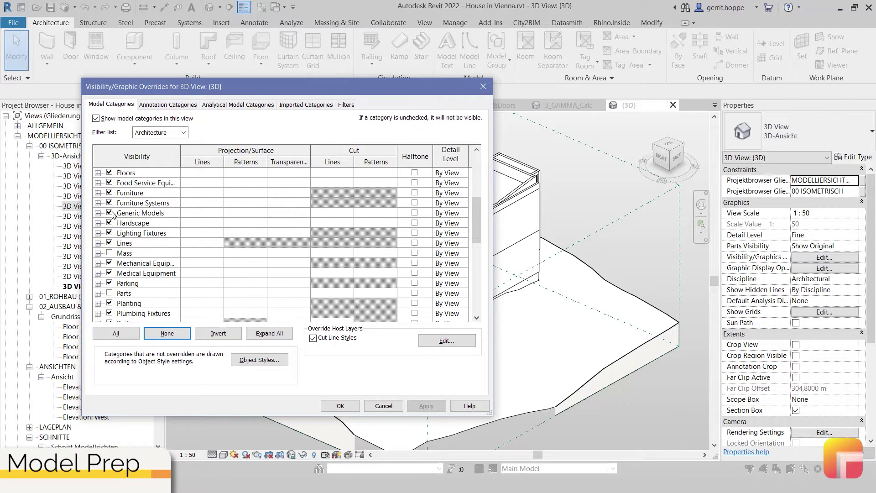
pyautogui.scroll(2, 114, 214)
pyautogui.scroll(2, 114, 214)
pyautogui.click(99, 213)
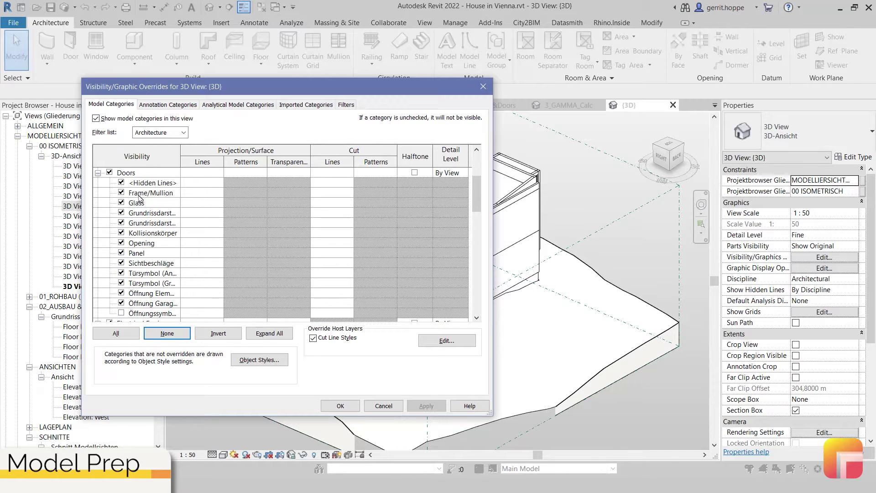
pyautogui.click(98, 173)
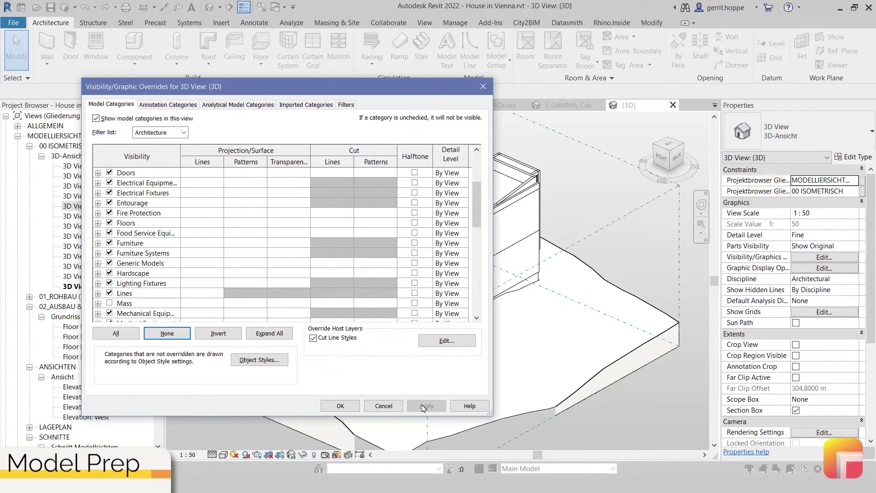
pyautogui.click(389, 407)
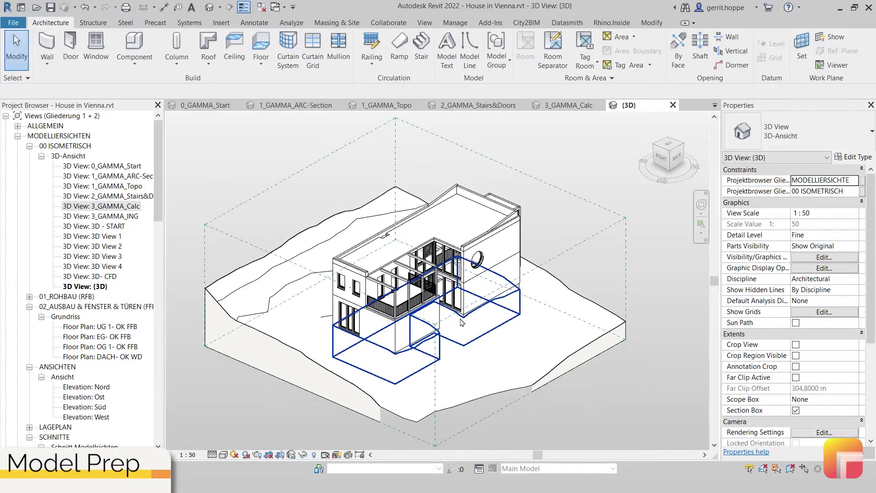
pyautogui.moveTo(474, 355)
pyautogui.mouseDown(button='middle')
pyautogui.moveTo(462, 366)
pyautogui.moveTo(444, 352)
pyautogui.moveTo(441, 359)
pyautogui.mouseUp(button='middle')
pyautogui.scroll(3, 416, 326)
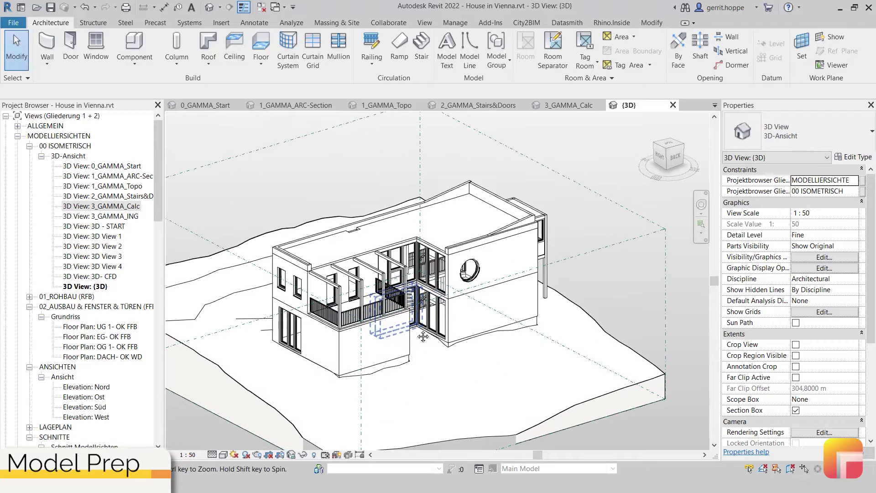
pyautogui.moveTo(417, 329); pyautogui.dragTo(423, 338, button='middle')
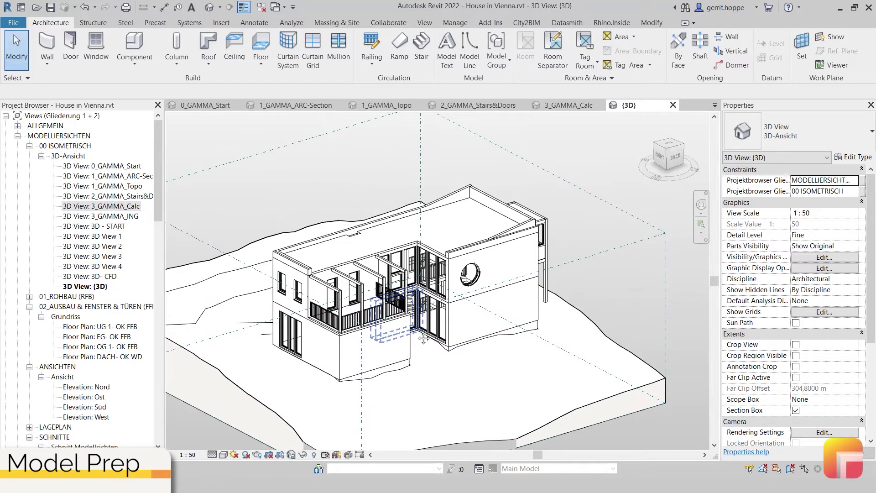
# Step: Open 3_GAMMA_ING and view the structural model from the side and from above at the back left
pyautogui.doubleClick(128, 217)
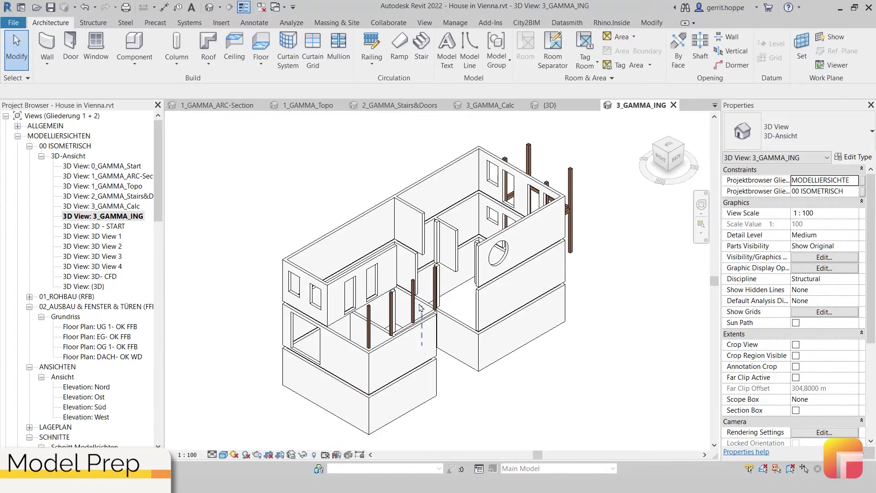
pyautogui.moveTo(421, 308)
pyautogui.keyDown('shift'); pyautogui.mouseDown(button='middle')
pyautogui.moveTo(497, 298)
pyautogui.moveTo(468, 328)
pyautogui.moveTo(364, 318)
pyautogui.moveTo(291, 281)
pyautogui.mouseUp(button='middle'); pyautogui.keyUp('shift')
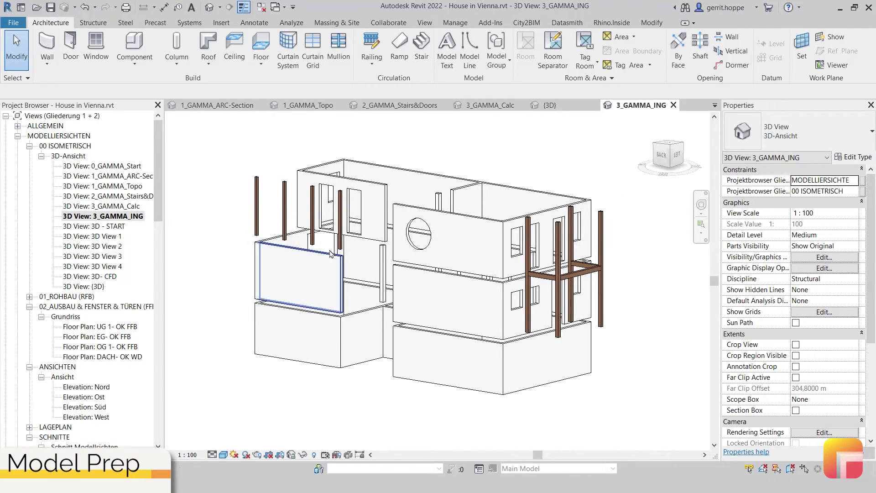
pyautogui.moveTo(331, 253)
pyautogui.keyDown('shift'); pyautogui.mouseDown(button='middle')
pyautogui.moveTo(446, 343)
pyautogui.moveTo(434, 341)
pyautogui.mouseUp(button='middle'); pyautogui.keyUp('shift')
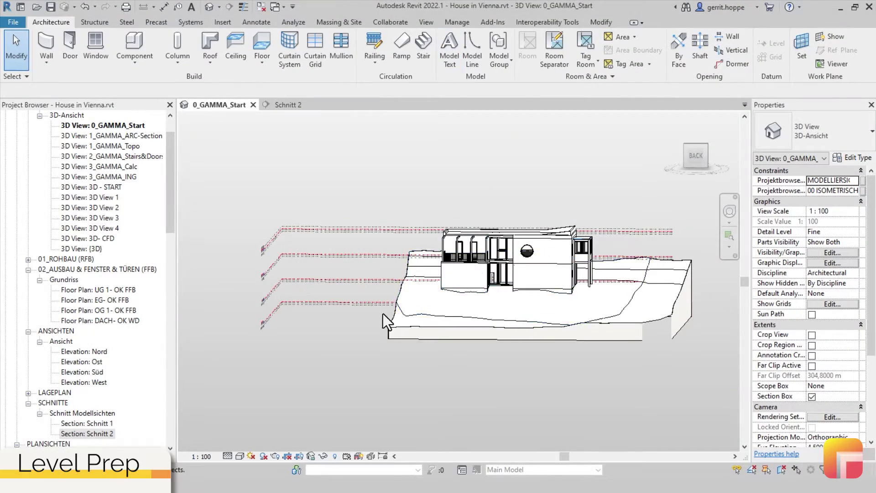
# Step: Orbit the 3D house model to a straight side elevation
pyautogui.keyDown('shift'); pyautogui.moveTo(384, 313); pyautogui.dragTo(426, 279, button='middle'); pyautogui.keyUp('shift')
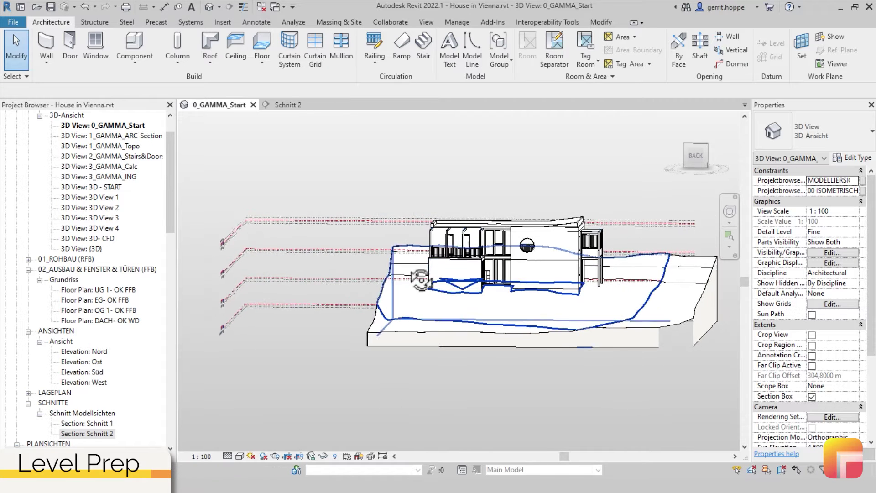
pyautogui.moveTo(426, 279)
pyautogui.keyDown('shift'); pyautogui.mouseDown(button='middle')
pyautogui.moveTo(427, 260)
pyautogui.moveTo(382, 297)
pyautogui.moveTo(386, 280)
pyautogui.moveTo(241, 284)
pyautogui.mouseUp(button='middle'); pyautogui.keyUp('shift')
pyautogui.scroll(3, 390, 253)
# Step: Open section Schnitt 2 and bring its level markers and staircase into view
pyautogui.doubleClick(102, 435)
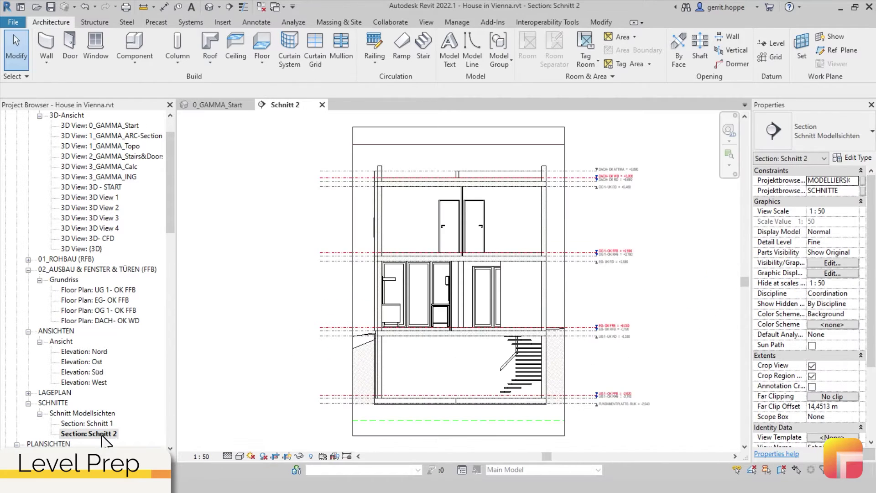
pyautogui.scroll(5, 560, 264)
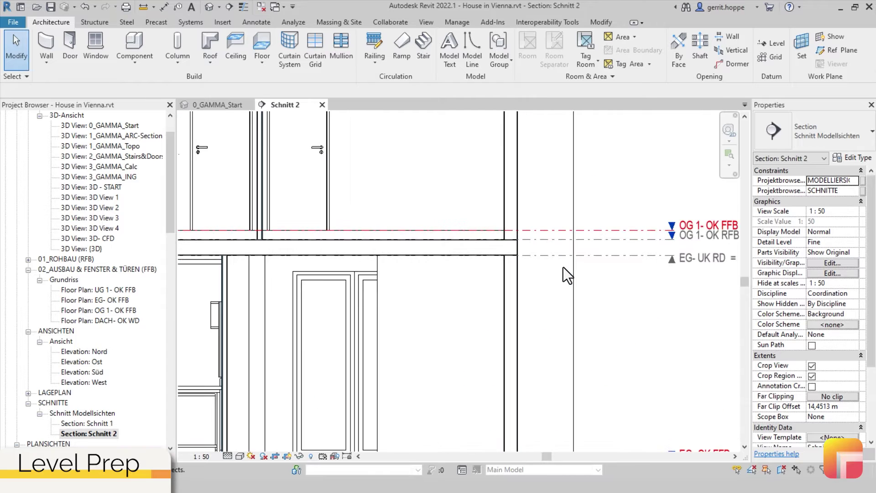
pyautogui.moveTo(577, 278); pyautogui.dragTo(485, 293, button='middle')
pyautogui.scroll(-2, 470, 273)
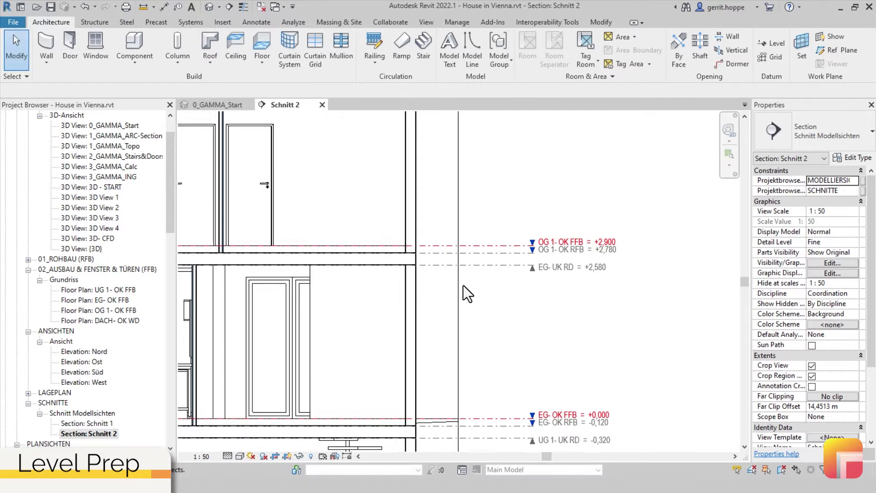
pyautogui.moveTo(479, 245)
pyautogui.mouseDown(button='middle')
pyautogui.moveTo(497, 117)
pyautogui.moveTo(543, 211)
pyautogui.mouseUp(button='middle')
# Step: Untick Building Story on level OG 1- OK FFB and tick it on OG 1- OK RFB
pyautogui.click(541, 225)
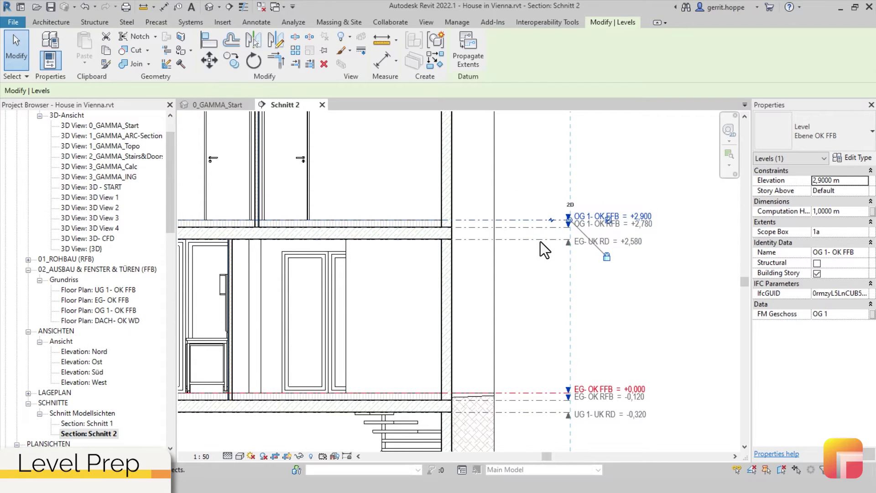
pyautogui.click(540, 239)
pyautogui.click(540, 219)
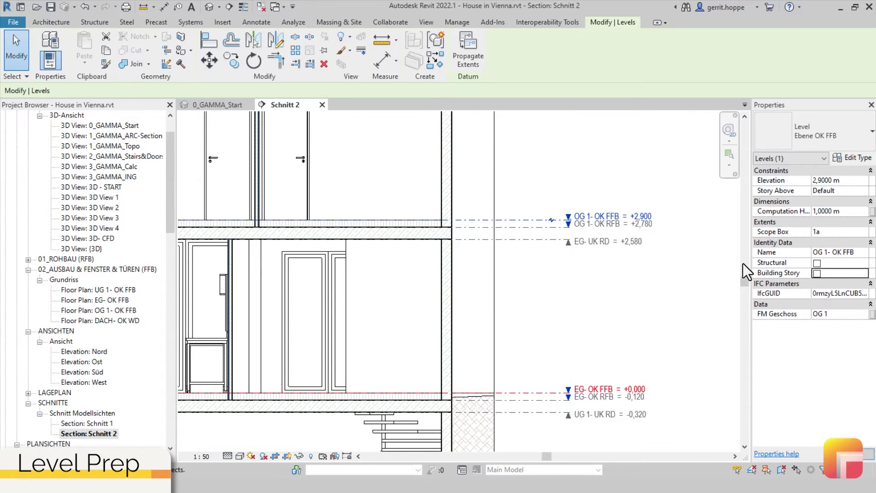
pyautogui.click(535, 228)
pyautogui.scroll(2, 535, 230)
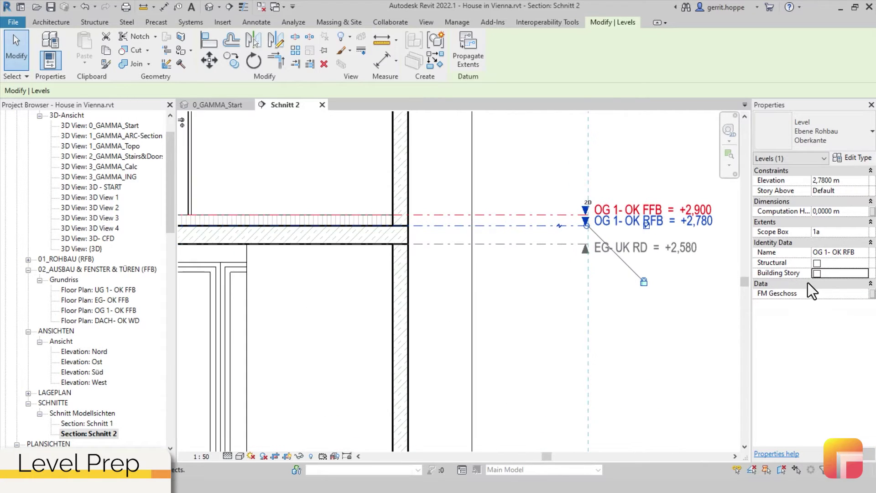
pyautogui.click(818, 274)
pyautogui.click(302, 225)
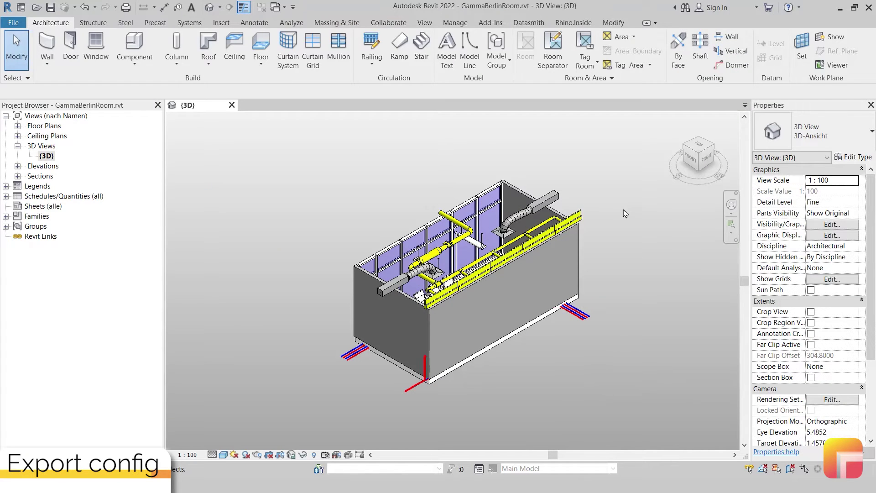
# Step: Orbit the GammaBerlinRoom model to its glass facade, tilted to show more of the top
pyautogui.moveTo(240, 229)
pyautogui.keyDown('shift'); pyautogui.mouseDown(button='middle')
pyautogui.moveTo(303, 234)
pyautogui.moveTo(308, 245)
pyautogui.moveTo(479, 237)
pyautogui.moveTo(547, 231)
pyautogui.moveTo(586, 210)
pyautogui.mouseUp(button='middle'); pyautogui.keyUp('shift')
pyautogui.moveTo(672, 156); pyautogui.dragTo(675, 164)
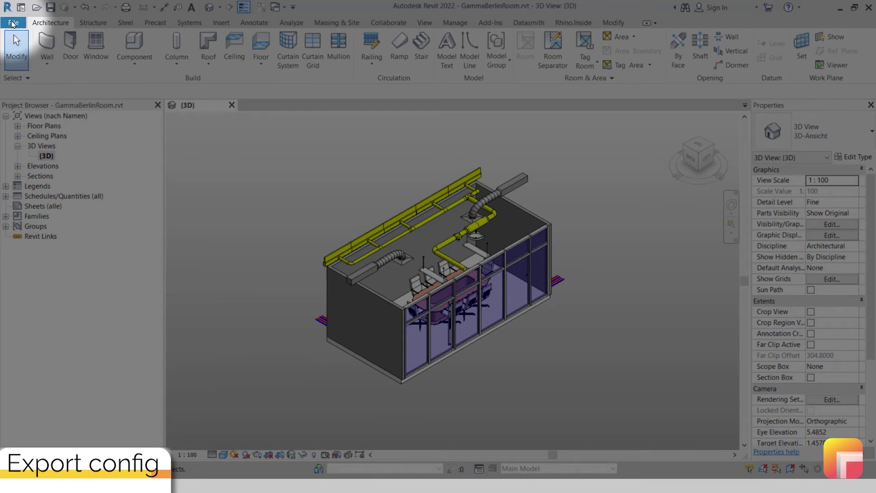
# Step: Check in IFC Options that Areas is set to Not Exported, and accept the mapping
pyautogui.click(13, 24)
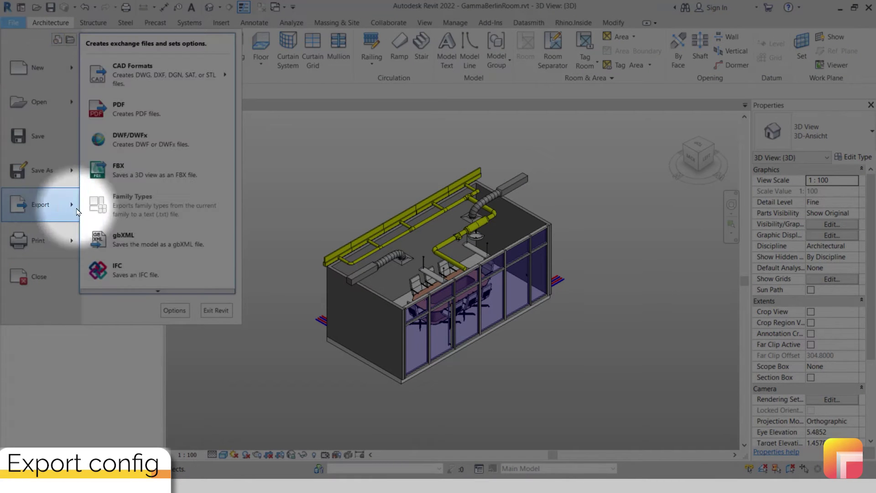
pyautogui.moveTo(40, 204)
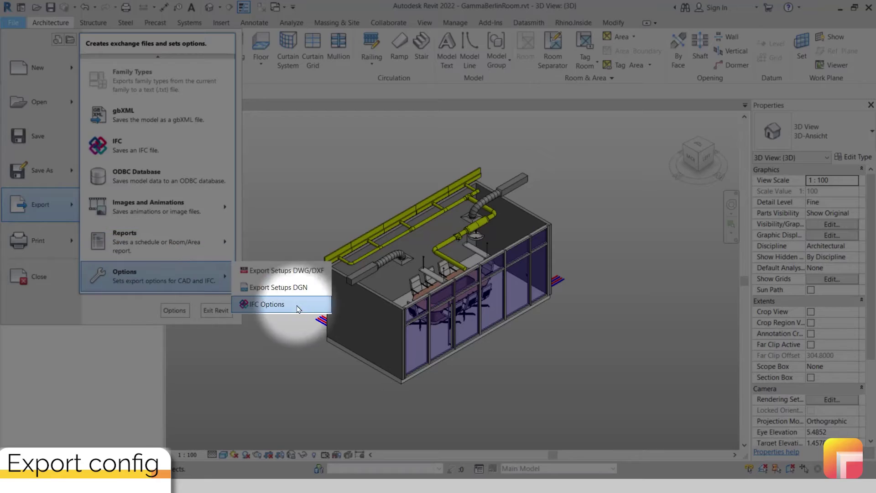
pyautogui.click(295, 305)
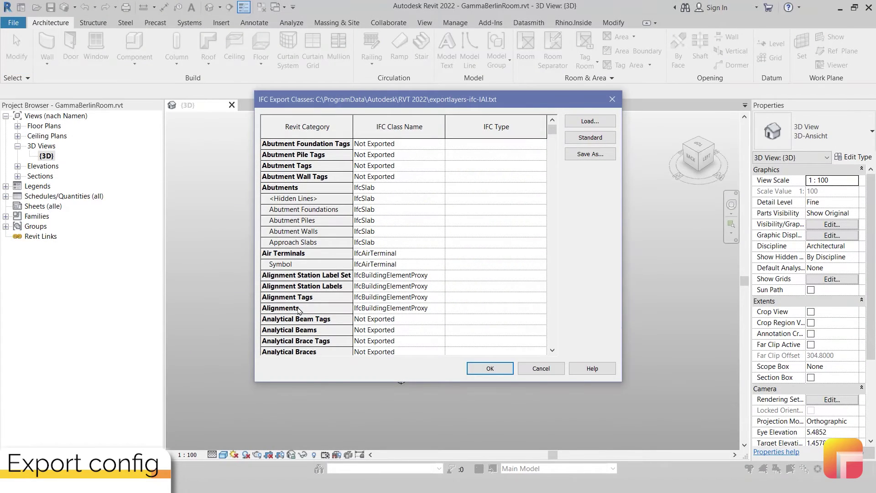
pyautogui.scroll(-6, 299, 310)
pyautogui.scroll(-2, 299, 311)
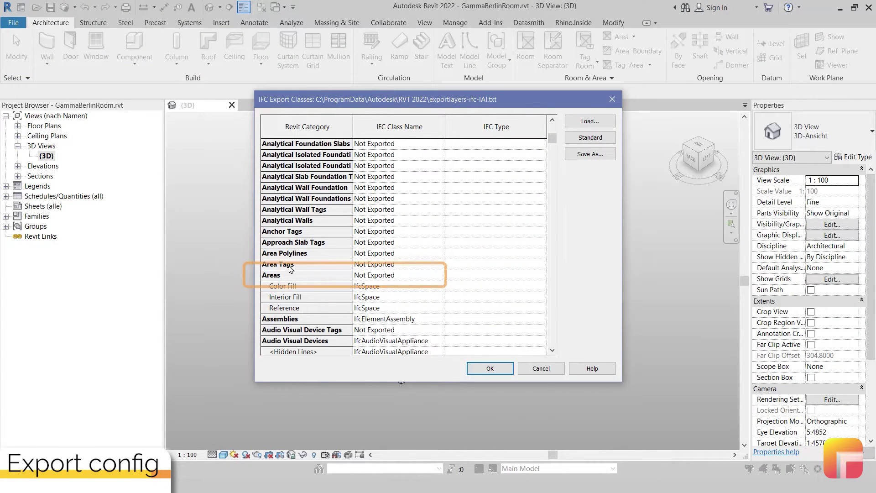
pyautogui.click(313, 277)
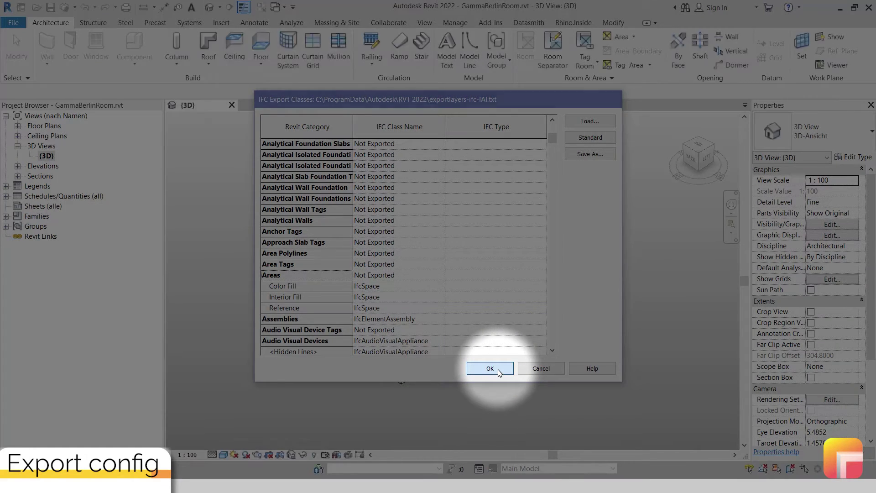
pyautogui.click(490, 369)
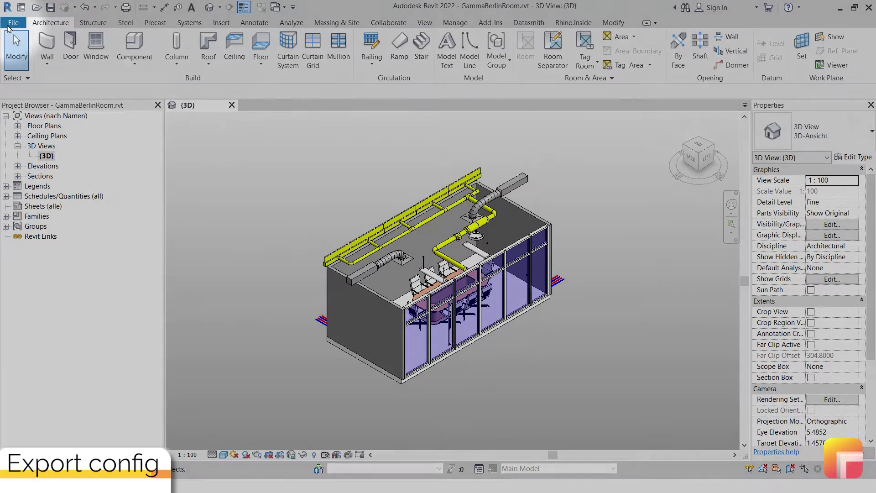
pyautogui.click(13, 22)
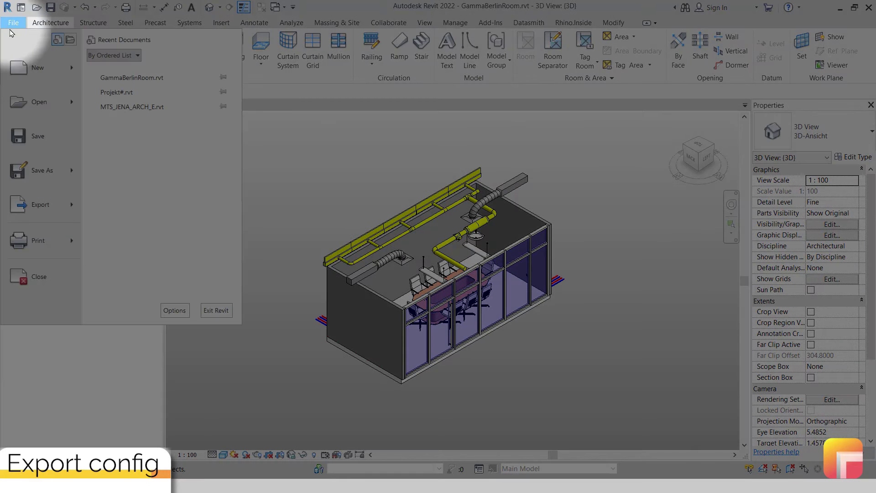
# Step: Start an IFC export with <In-Session Setup> and open its setup editor
pyautogui.click(40, 204)
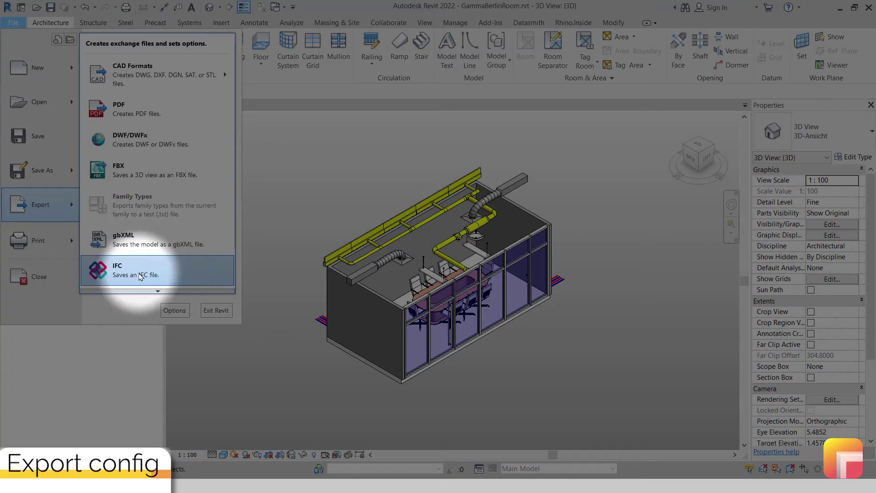
pyautogui.click(140, 277)
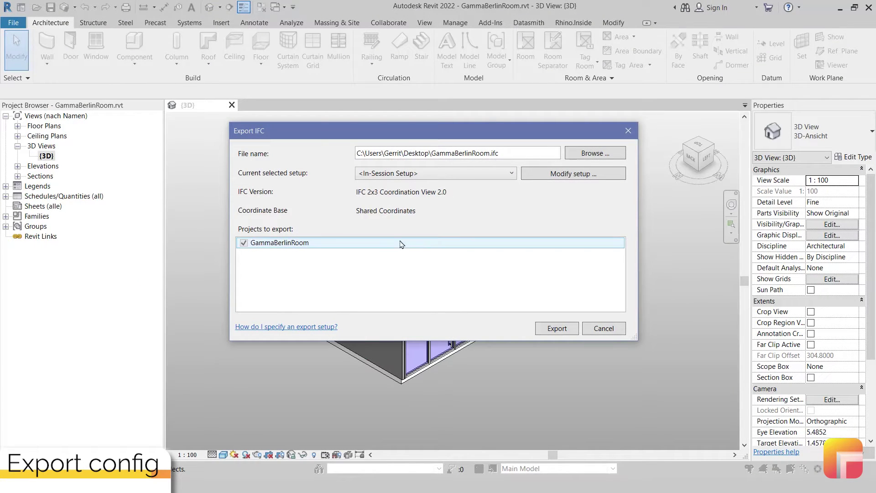
pyautogui.click(398, 174)
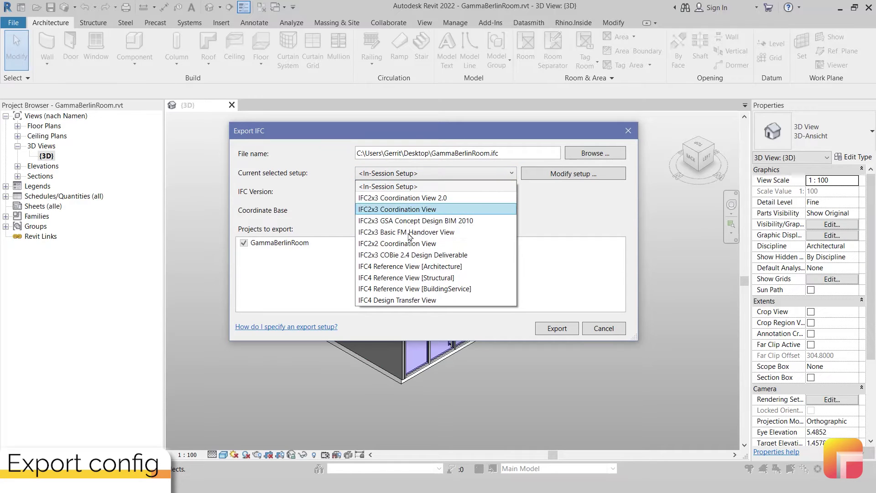
pyautogui.click(406, 187)
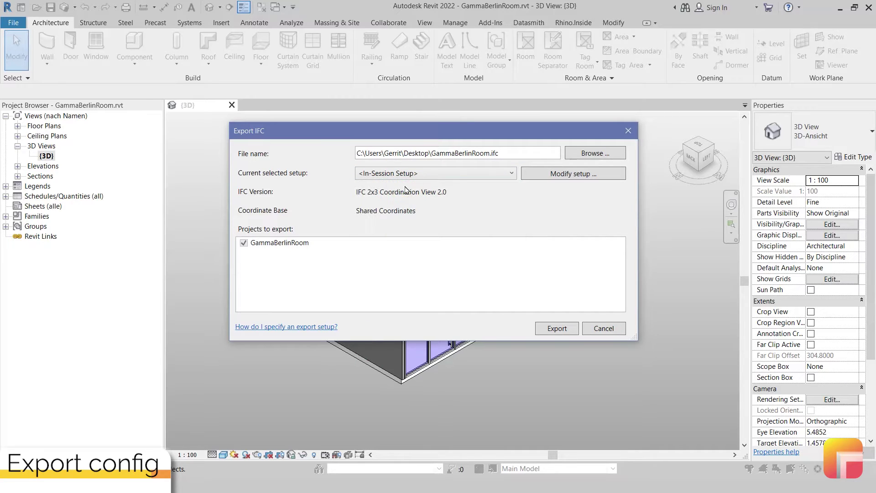
pyautogui.click(551, 175)
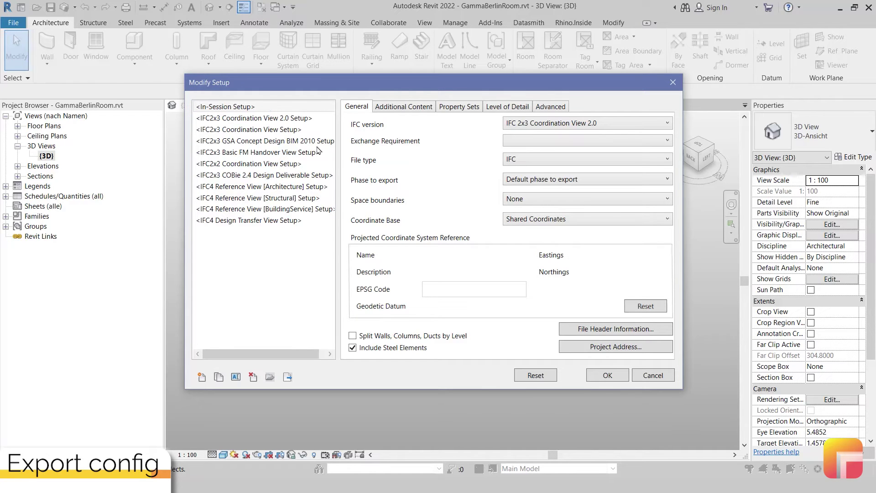
# Step: Create a new IFC export setup named GAMMA AR
pyautogui.click(202, 378)
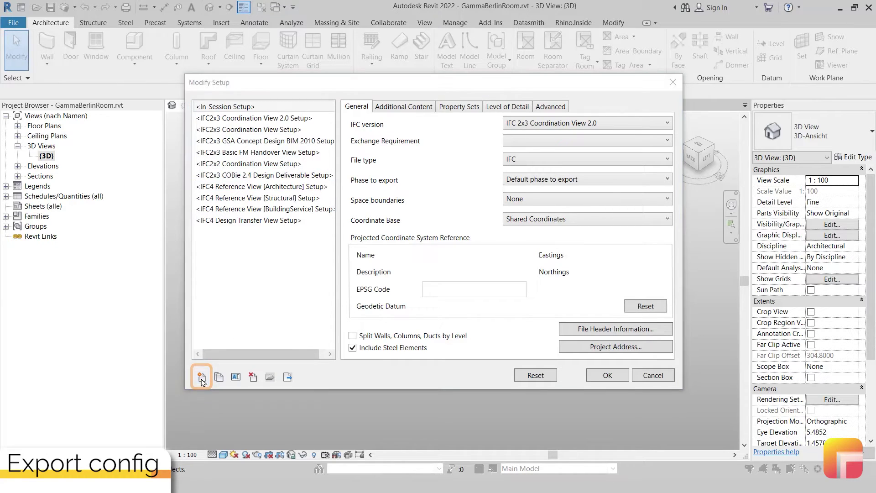
pyautogui.moveTo(395, 235); pyautogui.dragTo(347, 236)
pyautogui.write('GAMMA AR')
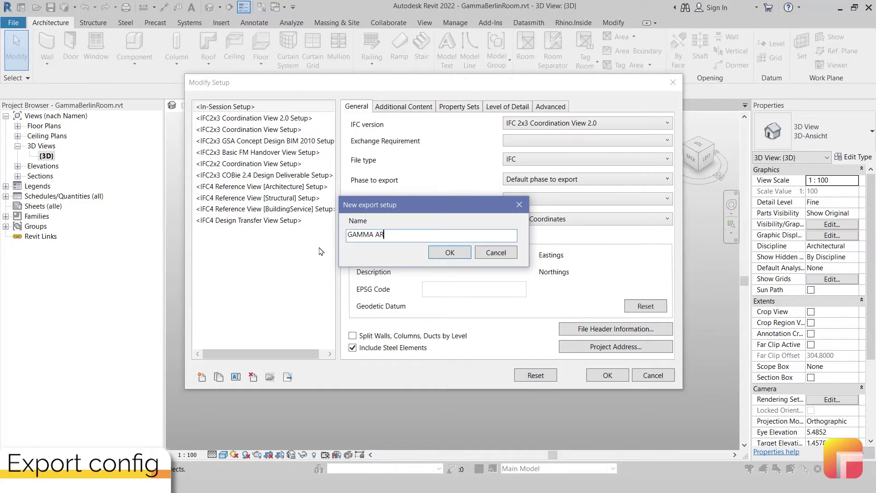
pyautogui.click(443, 251)
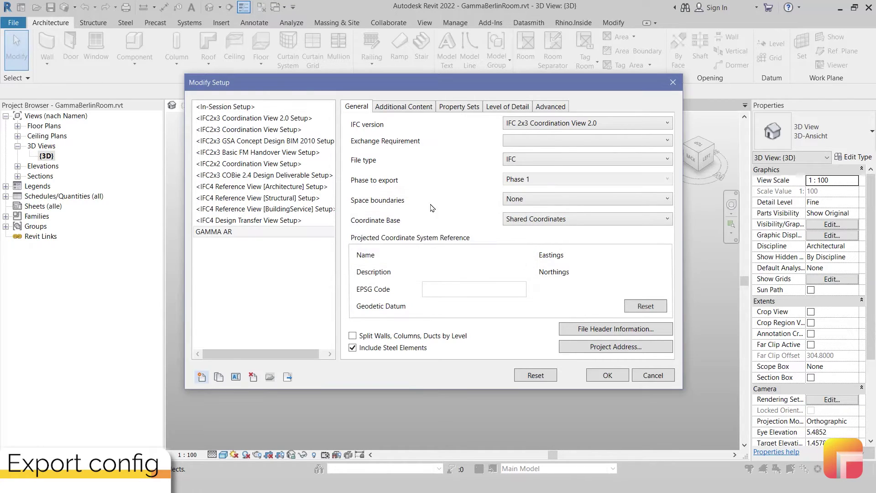
# Step: Export only elements visible in view and exclude rooms, areas and spaces in 3D views
pyautogui.click(405, 108)
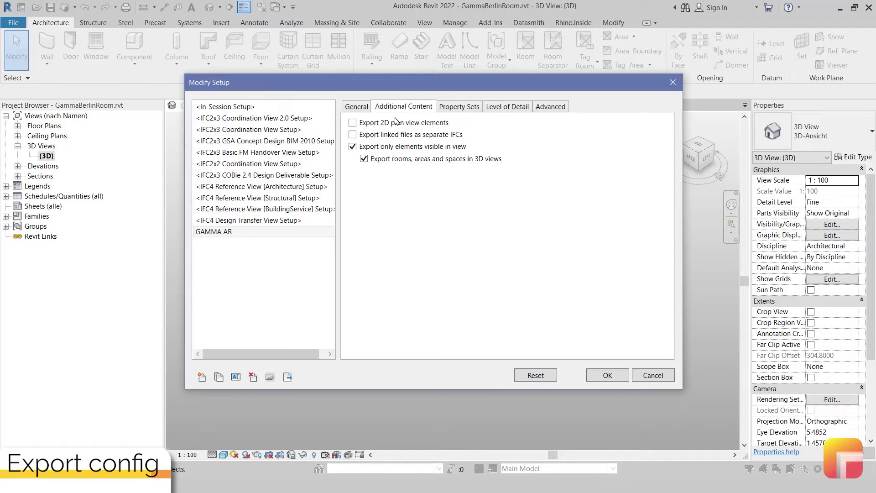
pyautogui.click(352, 146)
pyautogui.click(363, 159)
pyautogui.click(468, 108)
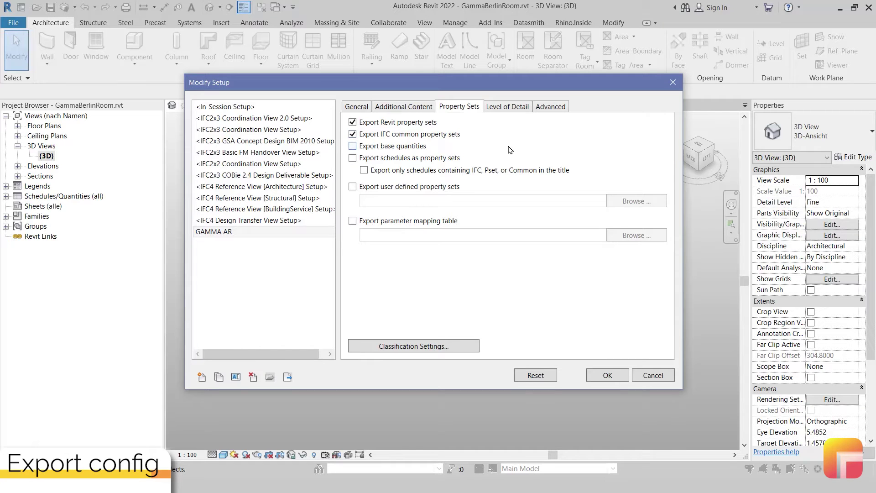
# Step: Keep the GAMMA AR geometry Level of Detail at Low and show the Advanced options
pyautogui.click(512, 110)
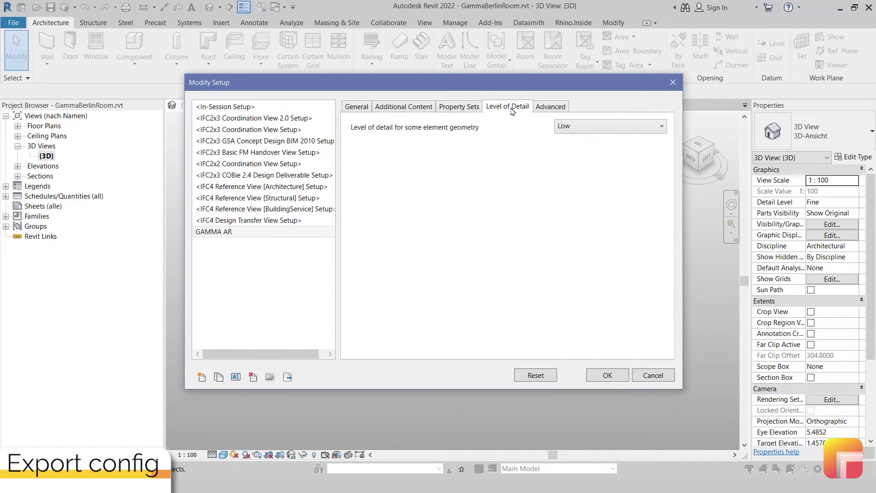
pyautogui.click(570, 128)
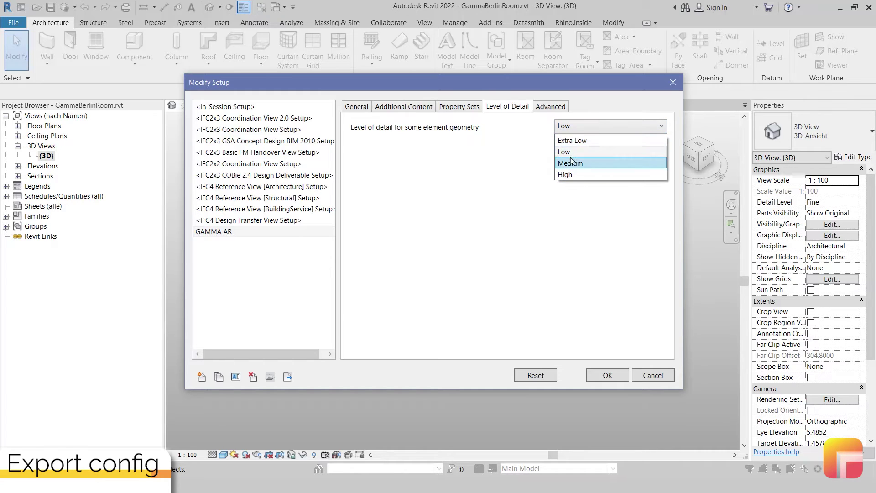
pyautogui.click(572, 154)
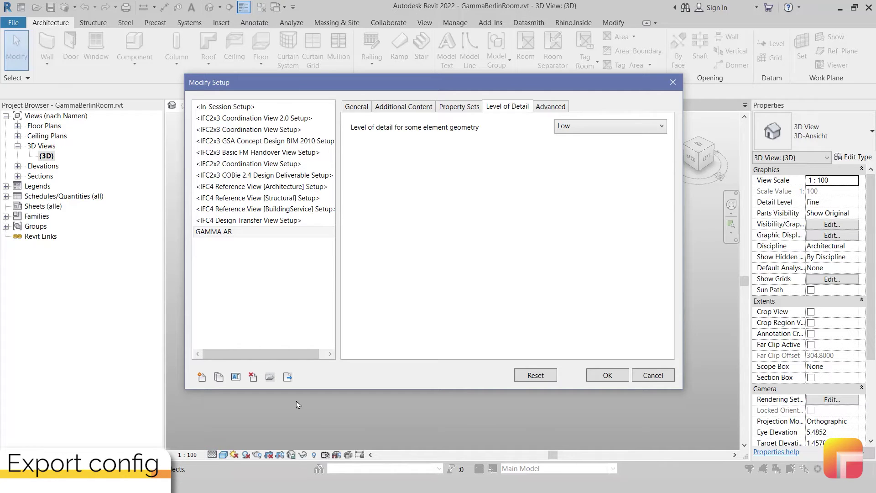
pyautogui.click(538, 109)
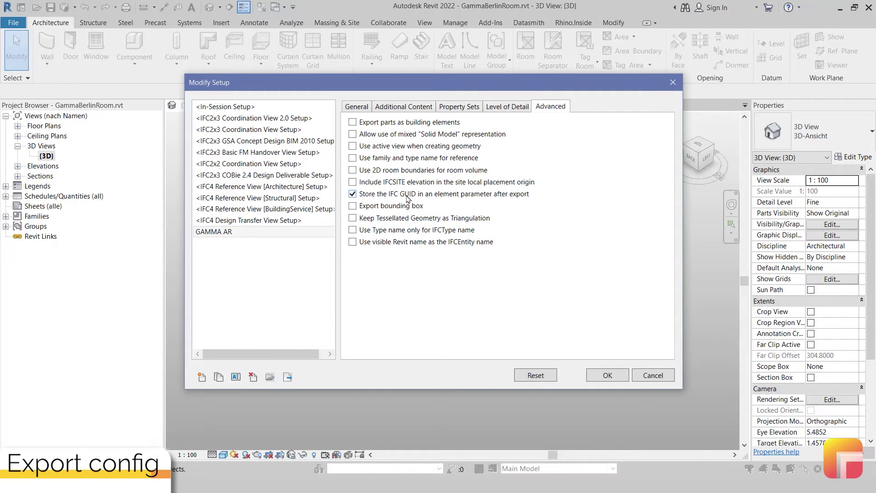
# Step: Save the setup as IFC Configuration - GAMMA AR.json on the Desktop and accept it
pyautogui.click(287, 378)
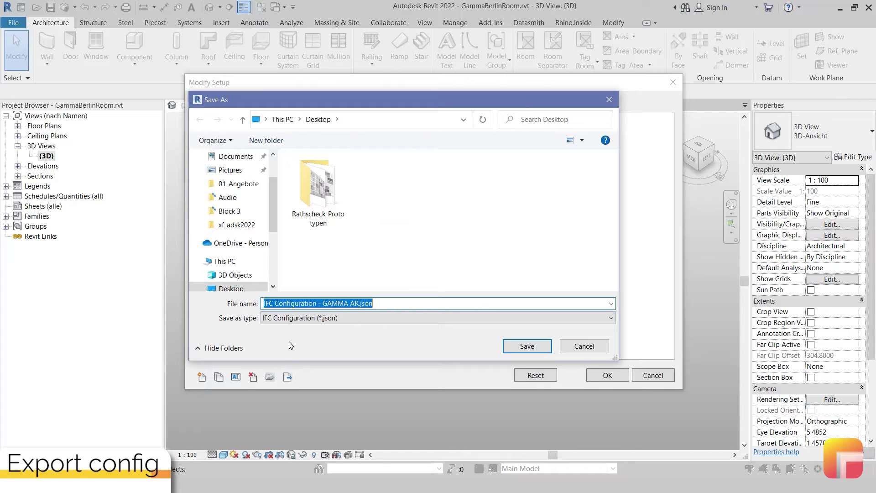
pyautogui.click(529, 346)
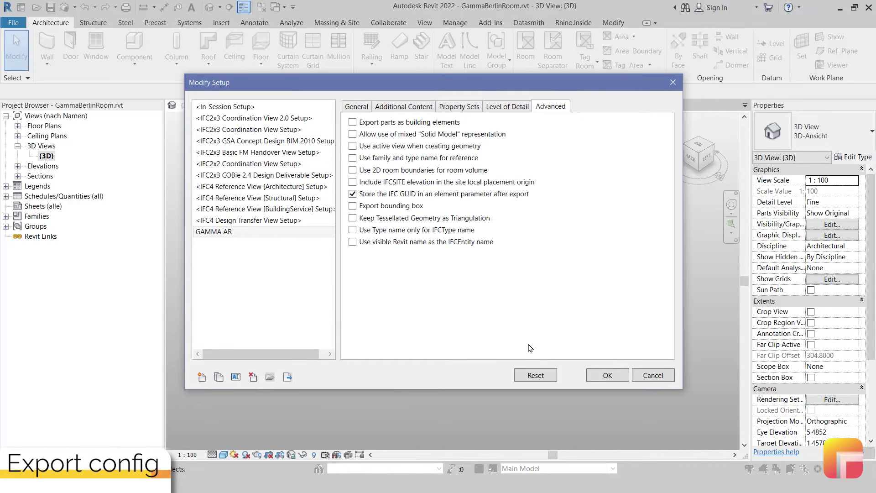
pyautogui.click(601, 377)
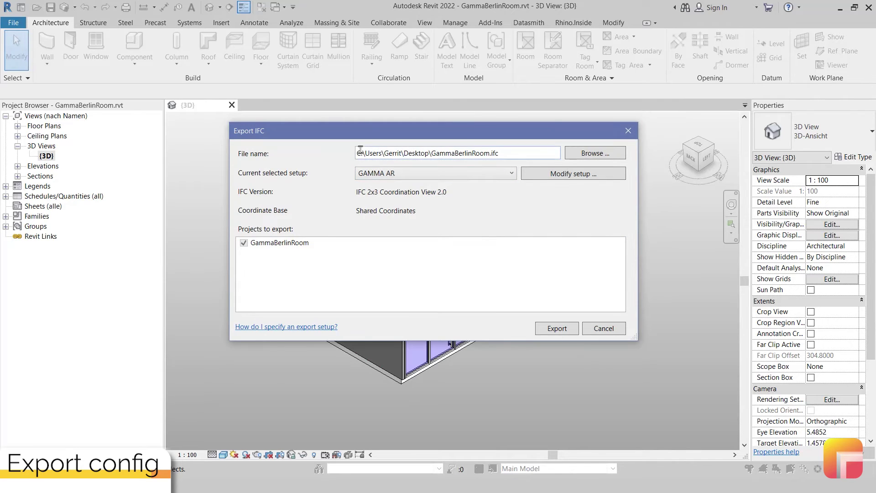
# Step: Set the export target to GammaBerlinRoom.ifc on the Desktop
pyautogui.moveTo(359, 152); pyautogui.dragTo(535, 149)
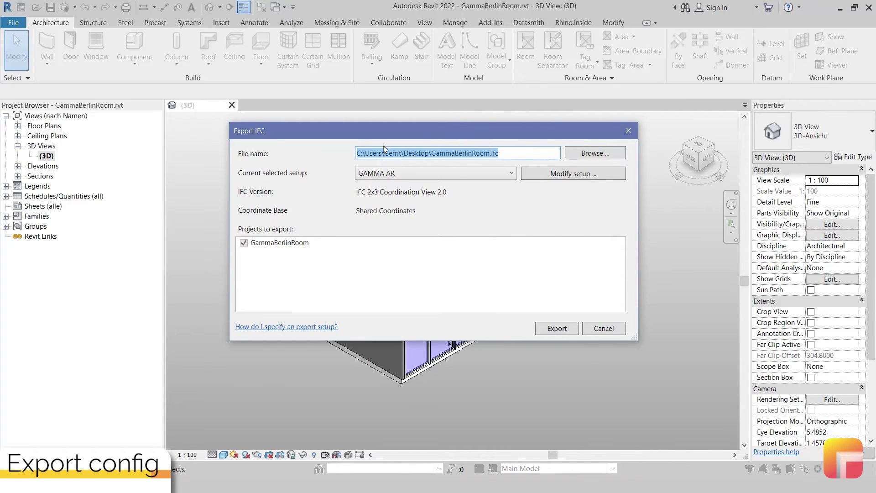
pyautogui.click(595, 160)
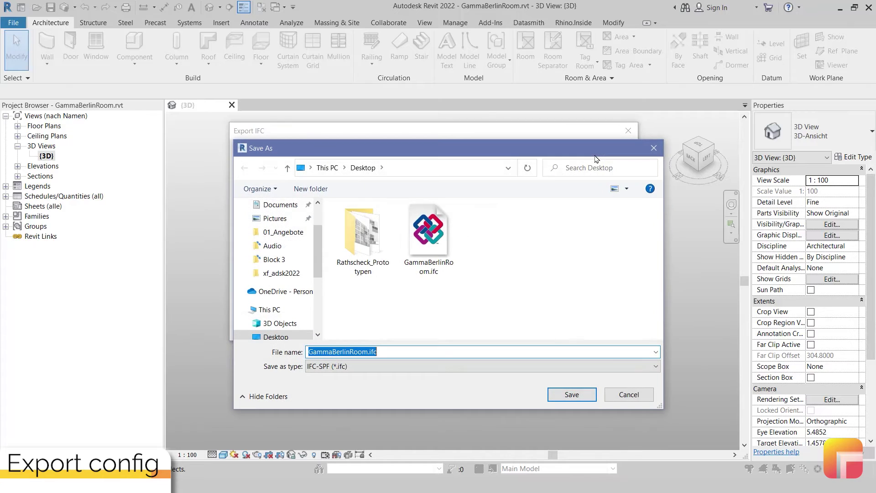
pyautogui.click(582, 400)
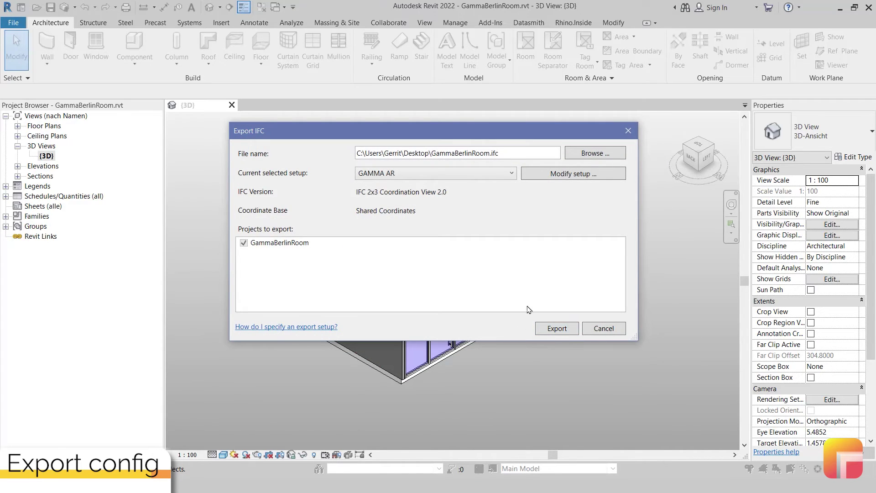
# Step: Export with the GAMMA AR setup, replacing the existing GammaBerlinRoom.ifc
pyautogui.click(421, 178)
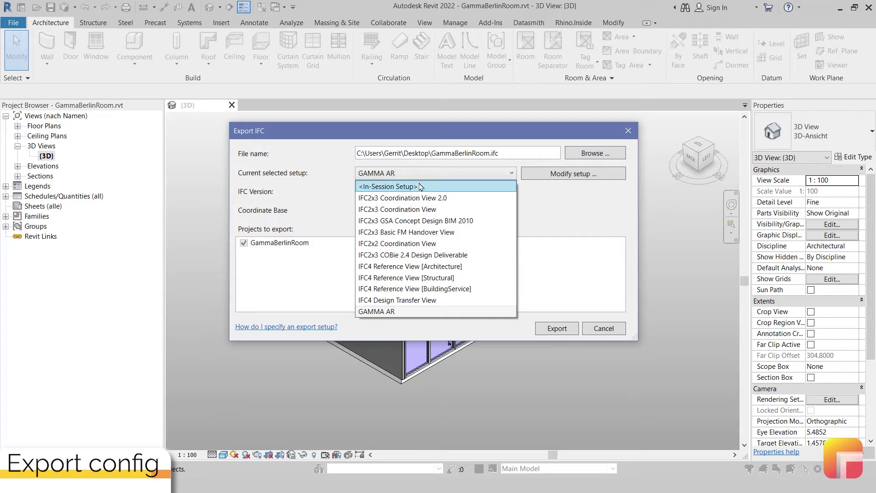
pyautogui.click(392, 310)
pyautogui.click(548, 329)
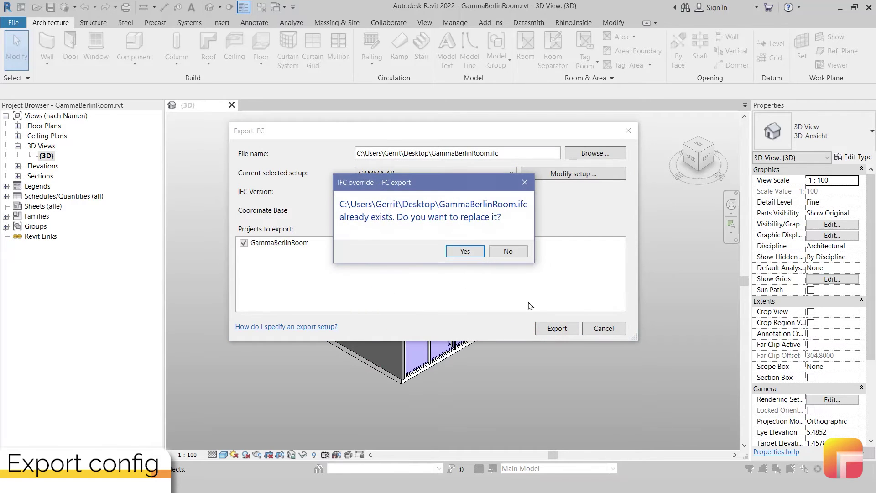
pyautogui.click(474, 255)
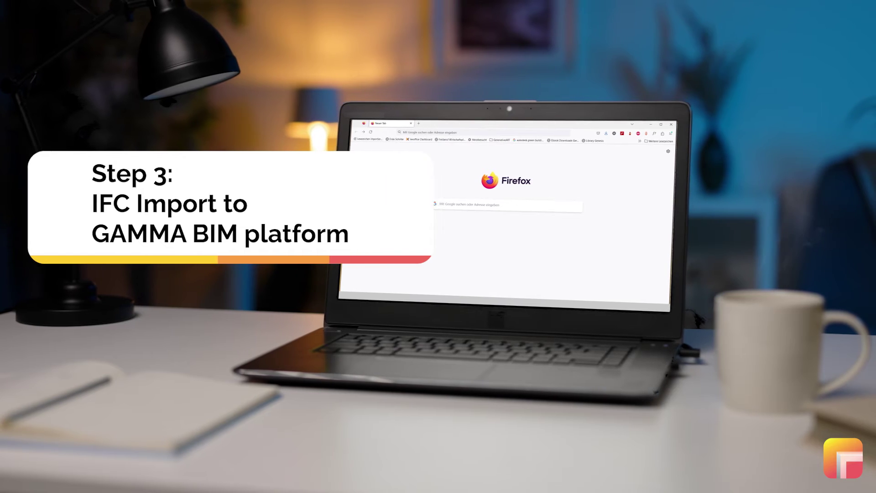
pyautogui.click(426, 134)
pyautogui.write('https://portal.gamma-ar.com/')
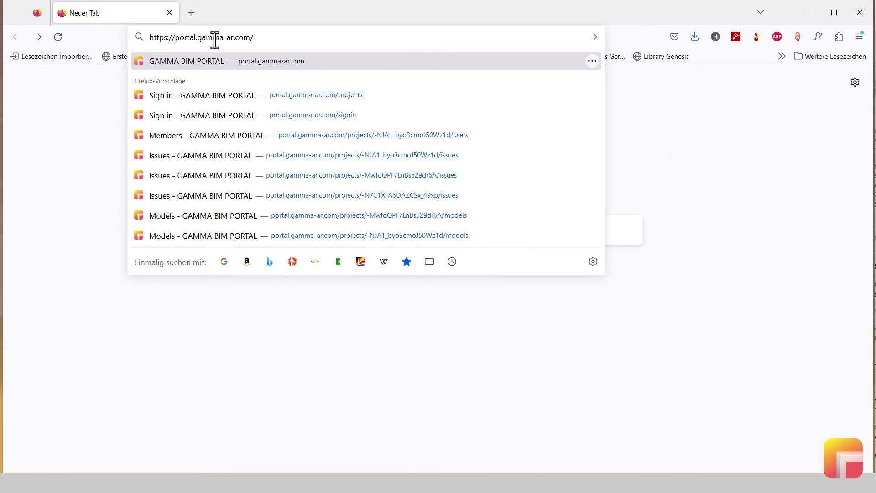
pyautogui.press('Return')
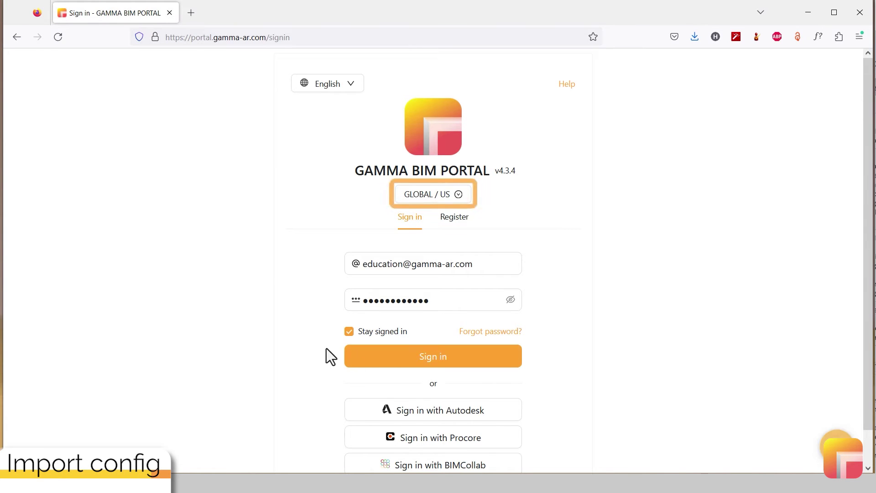
pyautogui.click(455, 201)
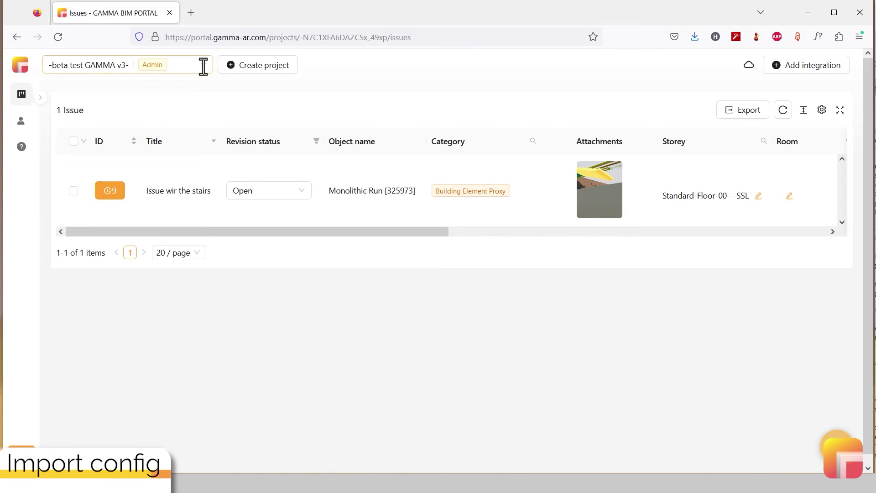
# Step: Switch to the House in Vienna project and show its Models list from the sidebar
pyautogui.click(201, 65)
pyautogui.click(97, 203)
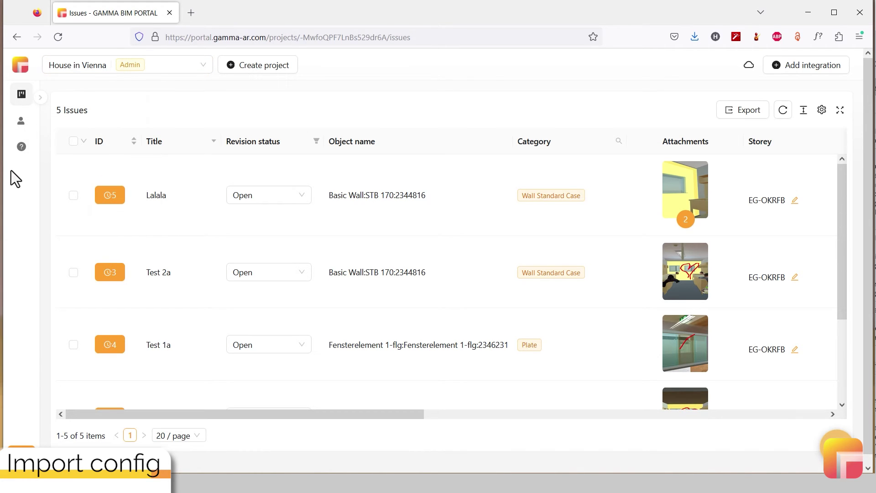
pyautogui.click(41, 97)
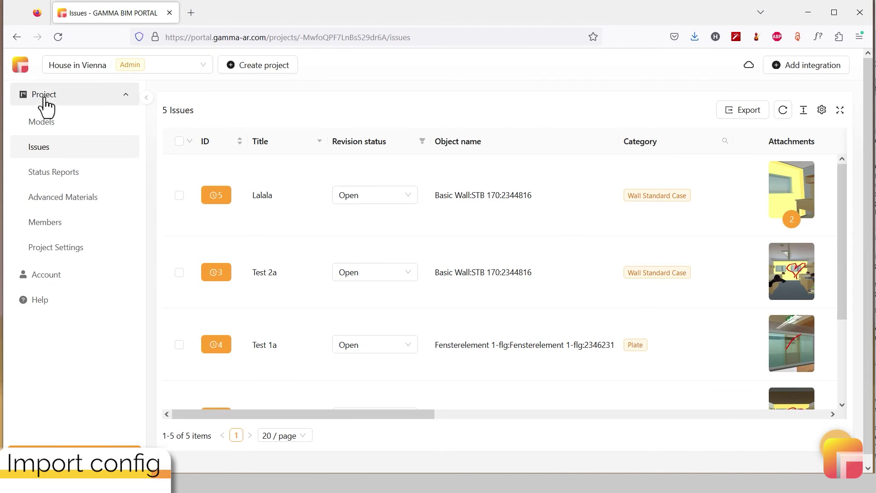
pyautogui.click(68, 123)
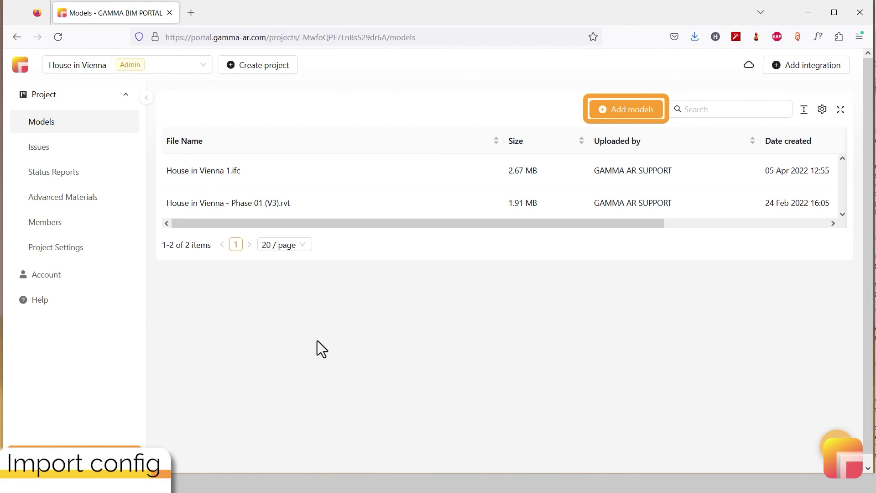
# Step: Drag GammaBerlinRoom.ifc into the Add models drop zone, then close the drawer
pyautogui.click(637, 113)
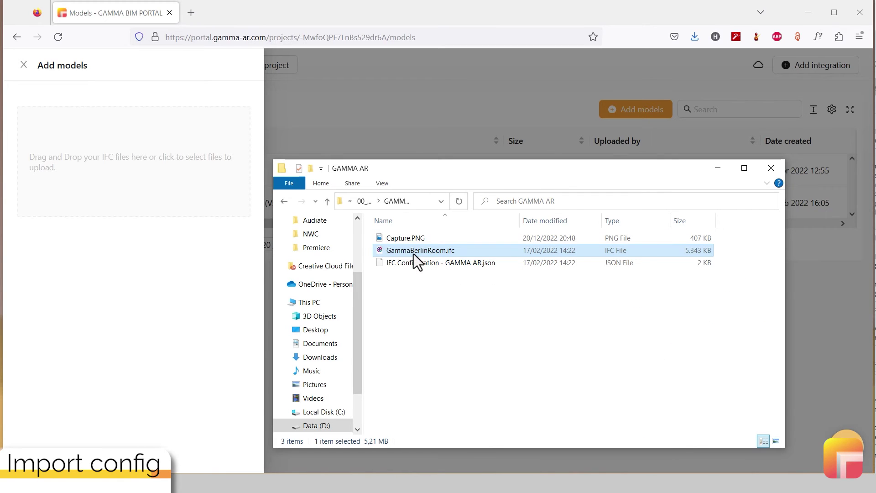
pyautogui.moveTo(383, 248); pyautogui.dragTo(67, 164)
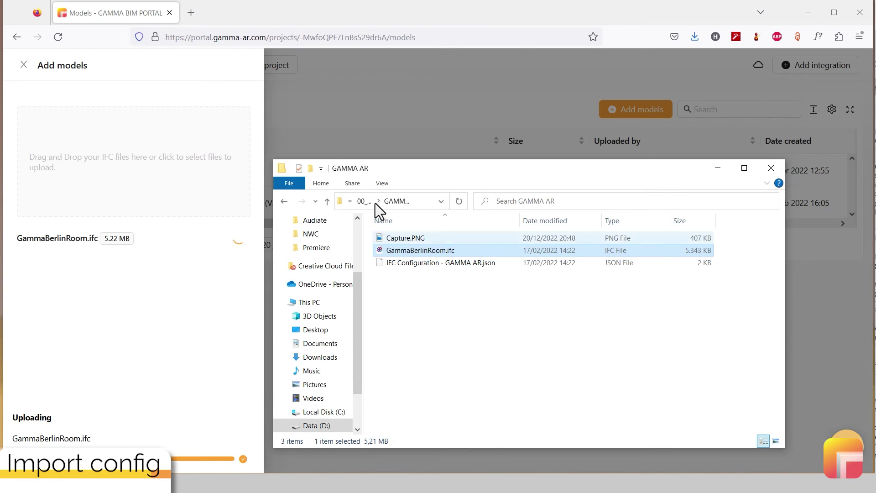
pyautogui.click(296, 122)
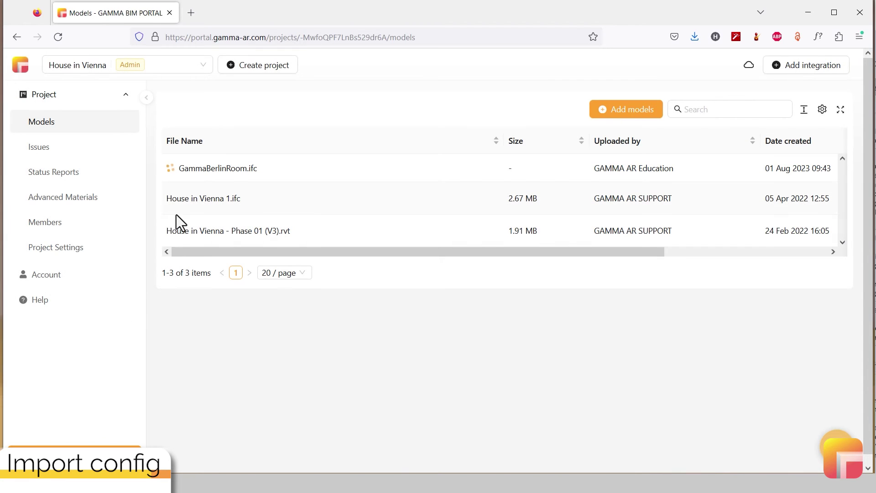